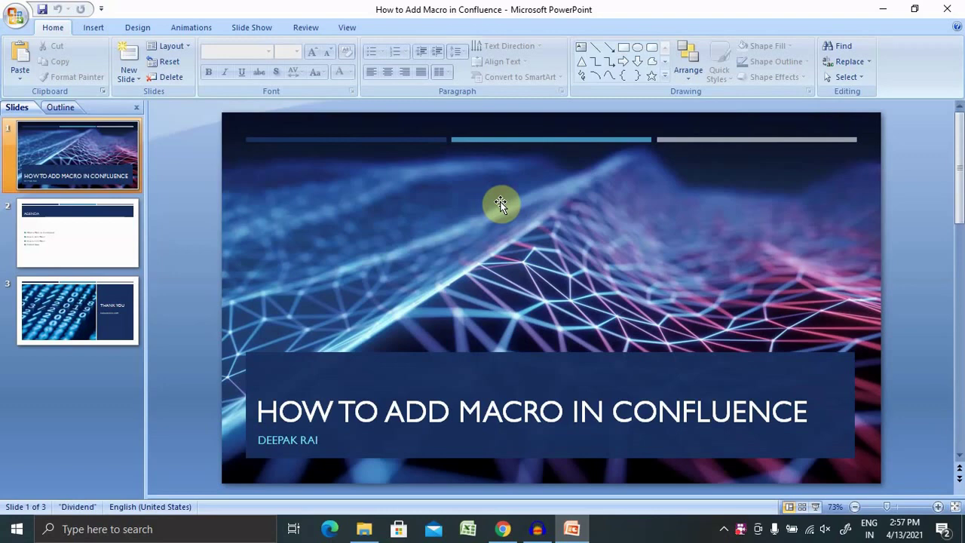
- View the Agenda slide in PowerPoint, then switch to Confluence in Chrome
{"action": "left_click", "coordinate": [63, 247]}
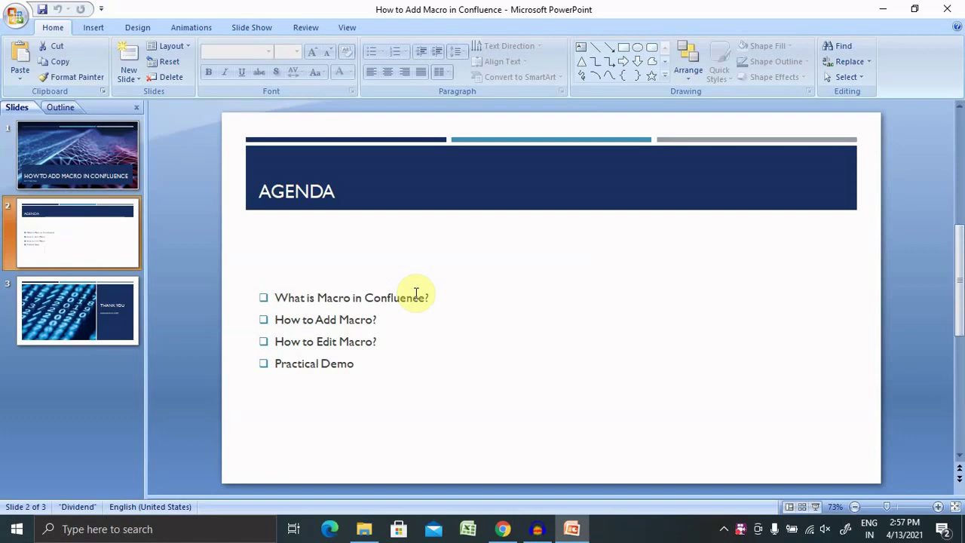
{"action": "left_click", "coordinate": [503, 529]}
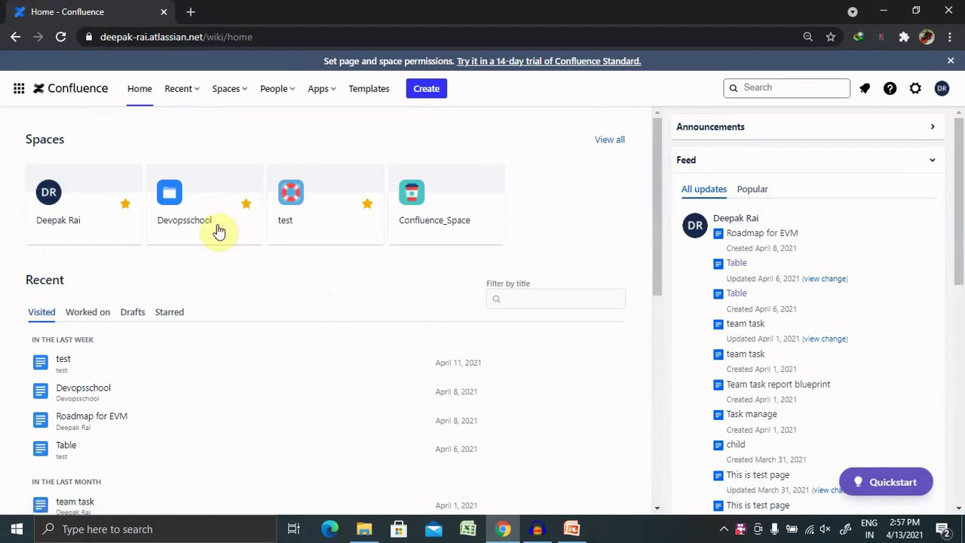
- Go to the 'test' space and start a new page there
{"action": "left_click", "coordinate": [342, 239]}
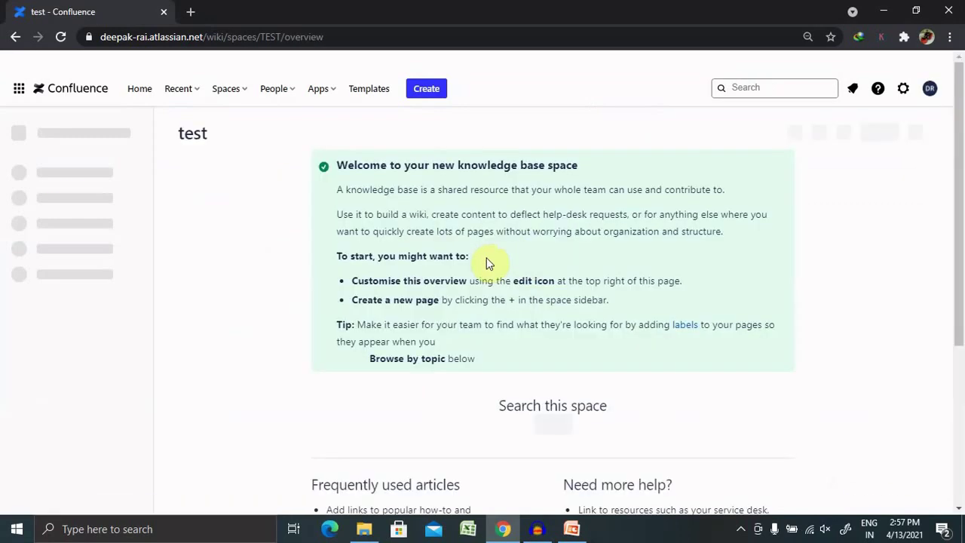
{"action": "left_click", "coordinate": [426, 90]}
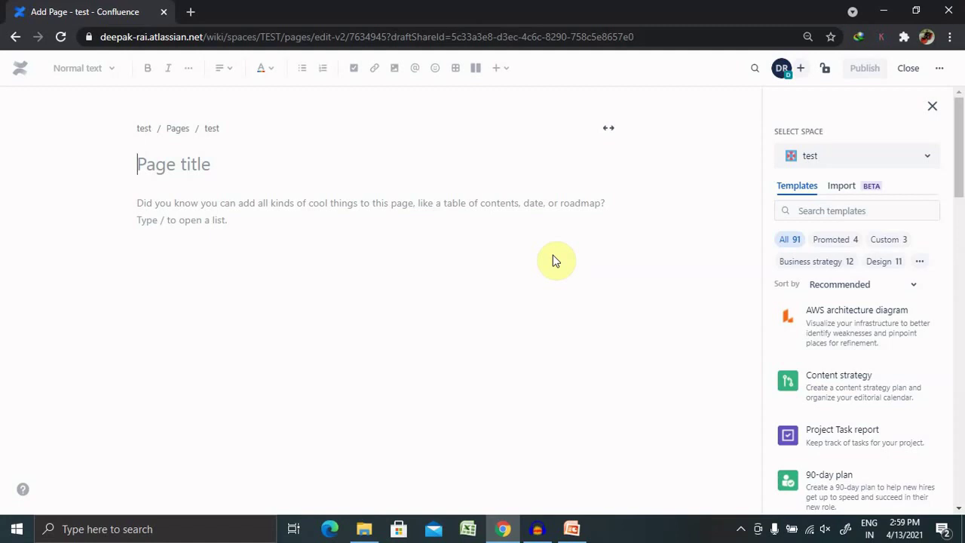
- Title the page 'Macro' and insert a Table of Contents macro into the body via /table
{"action": "type", "text": "Macro"}
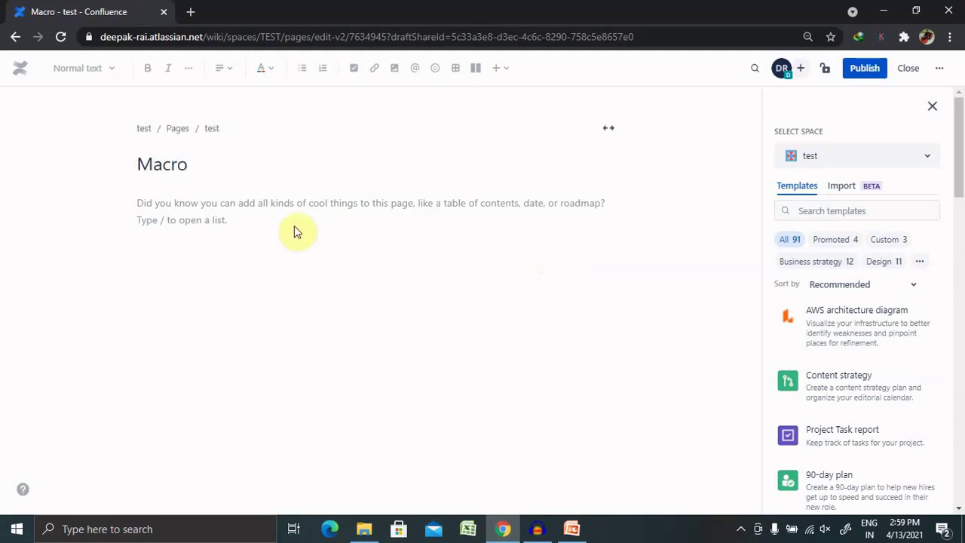
{"action": "left_click", "coordinate": [182, 218]}
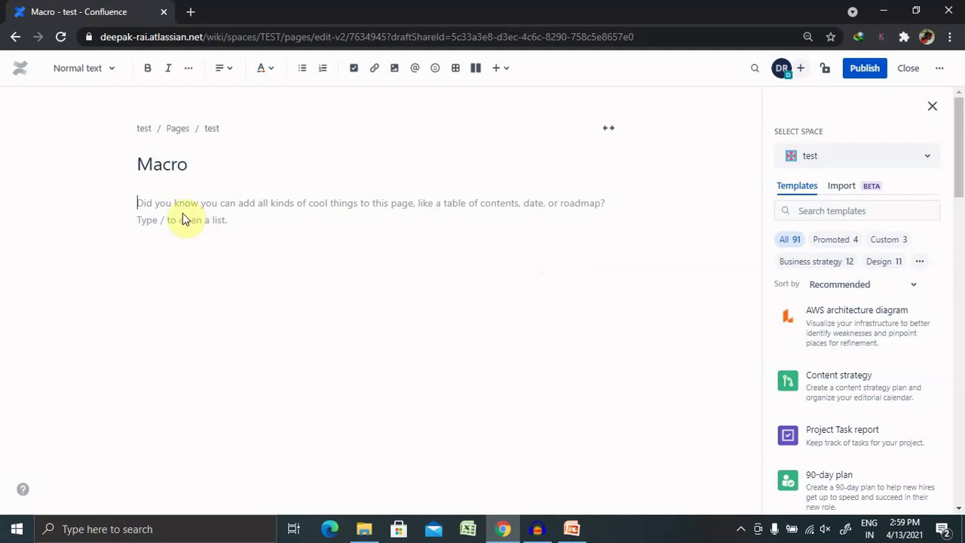
{"action": "type", "text": "/"}
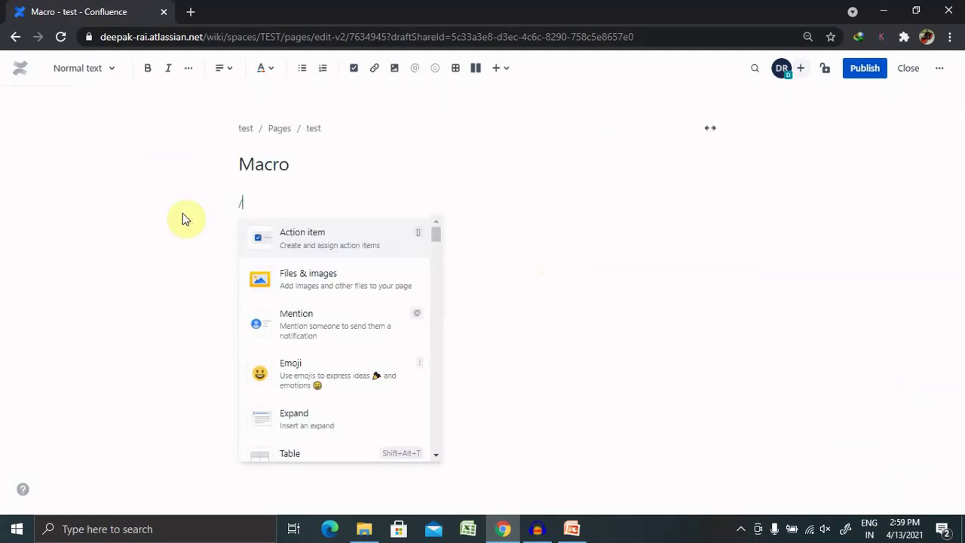
{"action": "type", "text": "table"}
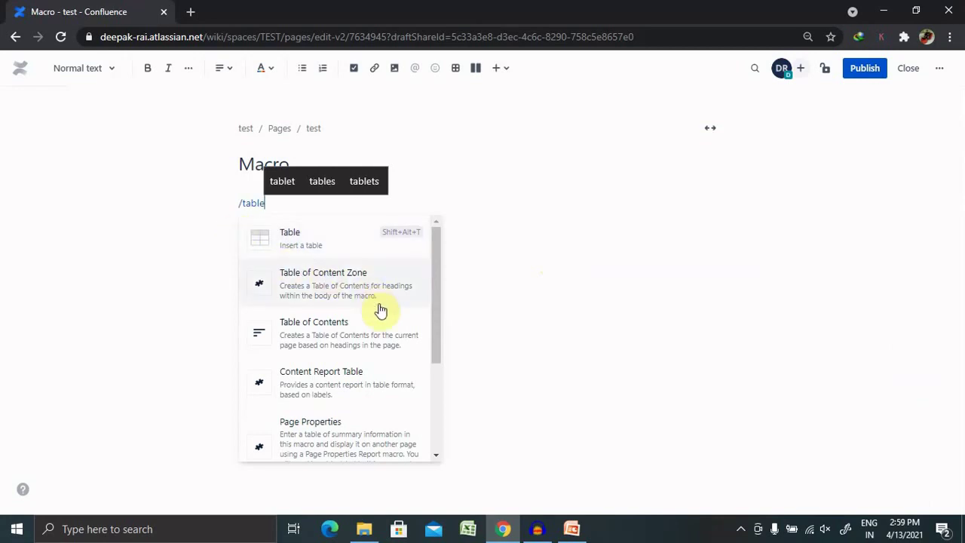
{"action": "left_click", "coordinate": [347, 332]}
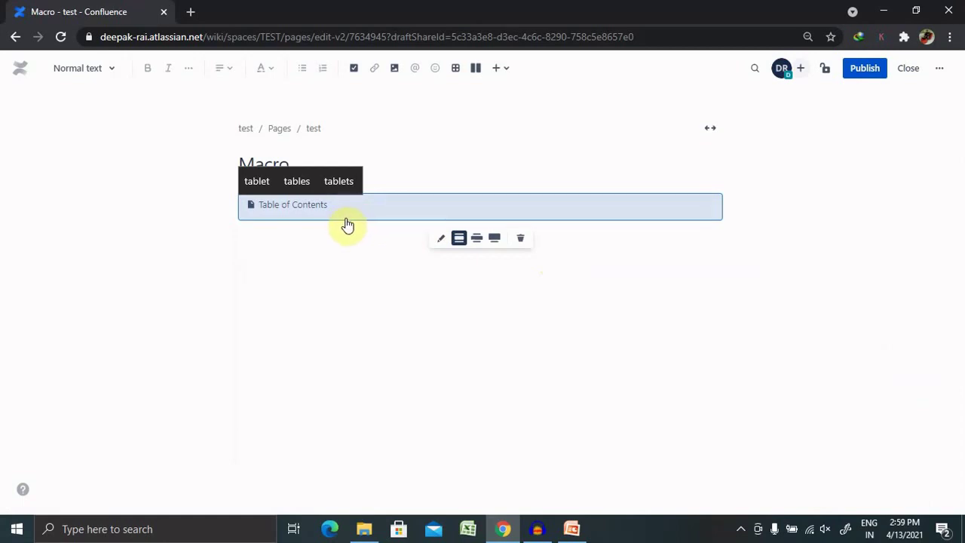
{"action": "left_click", "coordinate": [320, 285]}
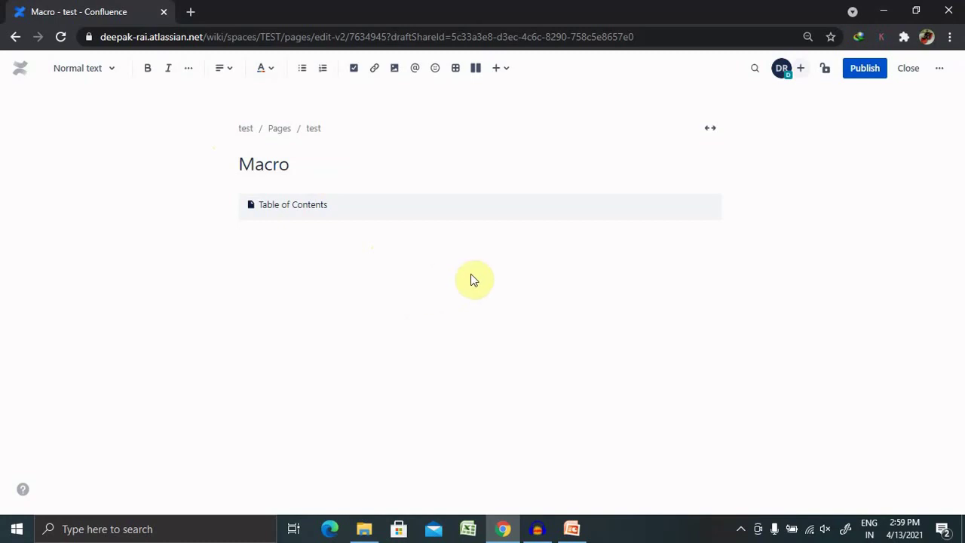
- Add a Heading 4 'This is macro 4' and a Heading 1 'This is macro 1' below the contents macro
{"action": "type", "text": "/"}
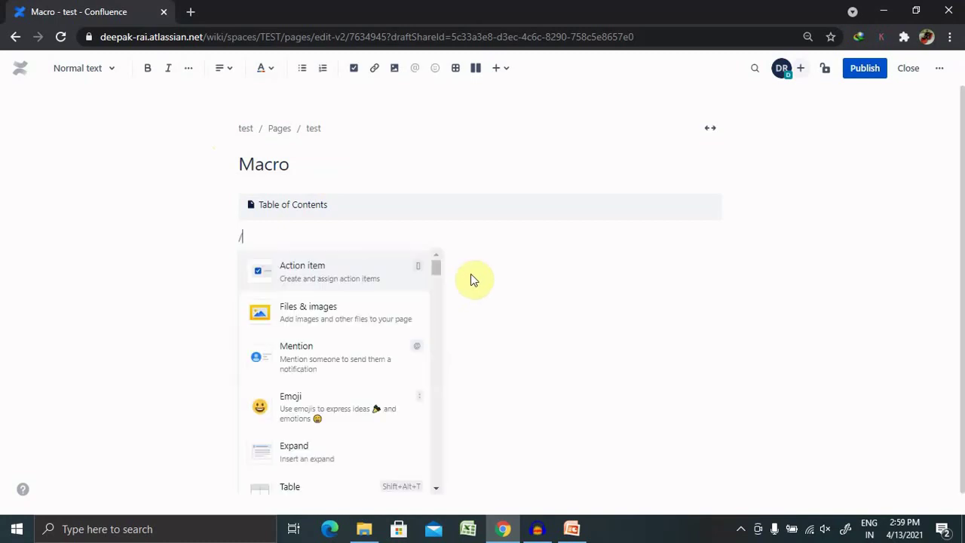
{"action": "type", "text": "head"}
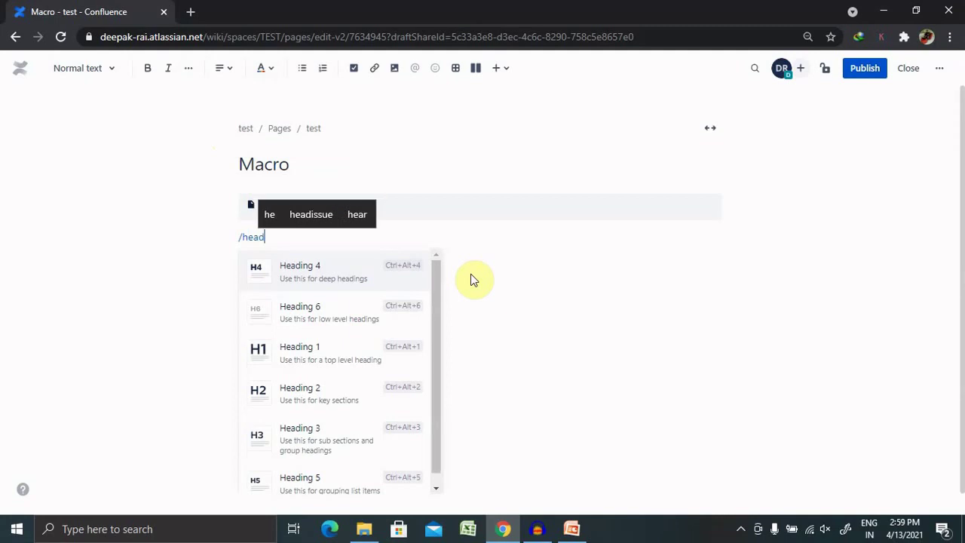
{"action": "left_click", "coordinate": [320, 274]}
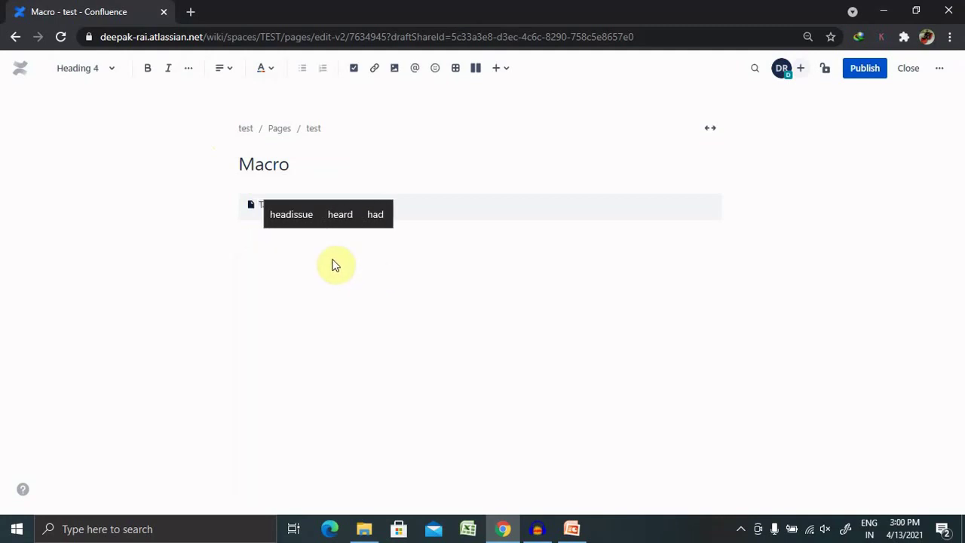
{"action": "type", "text": "This is m"}
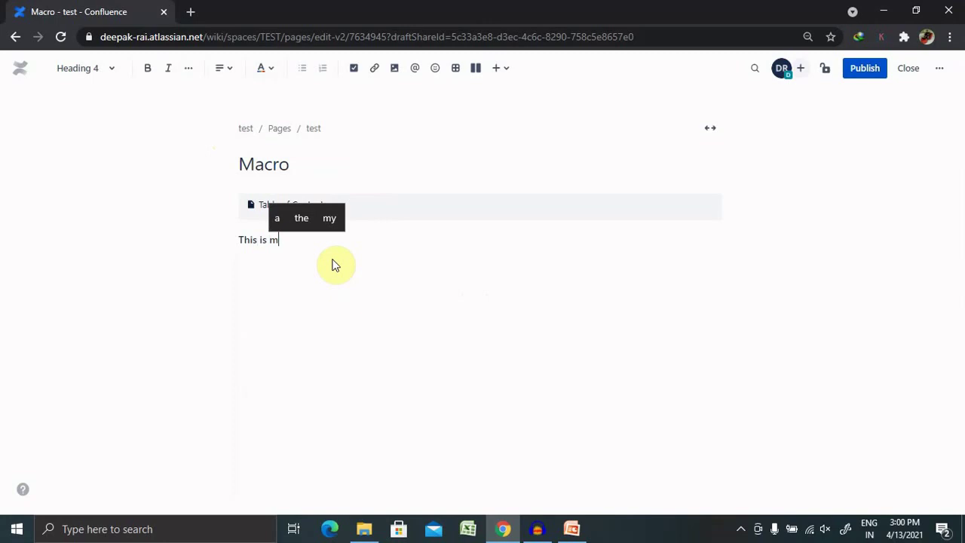
{"action": "type", "text": "acro "}
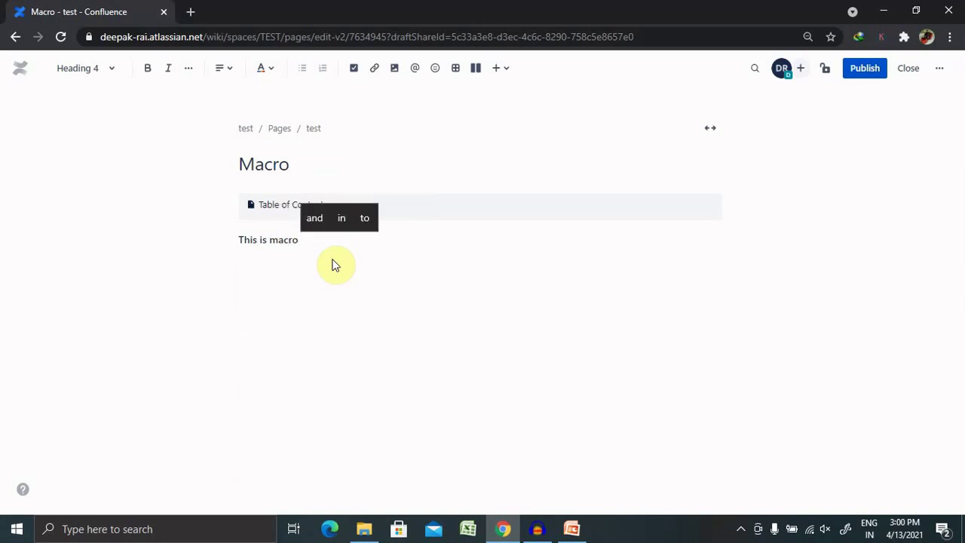
{"action": "type", "text": "4"}
{"action": "key", "text": "Return"}
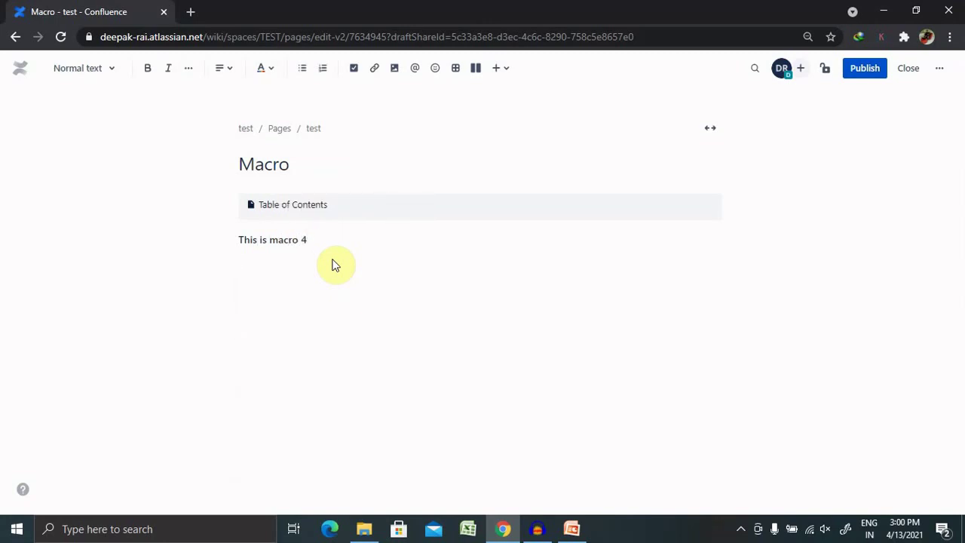
{"action": "type", "text": "/head"}
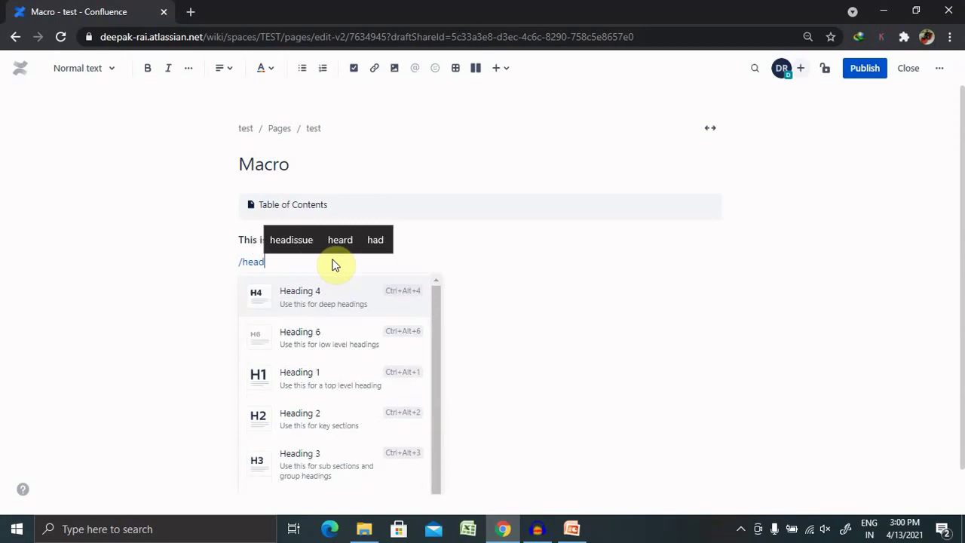
{"action": "left_click", "coordinate": [317, 384]}
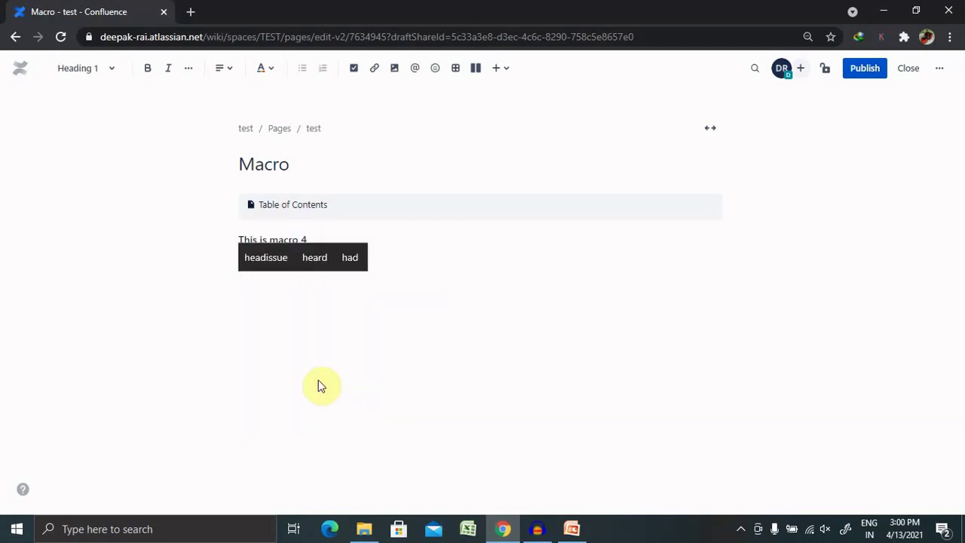
{"action": "type", "text": "This is ma"}
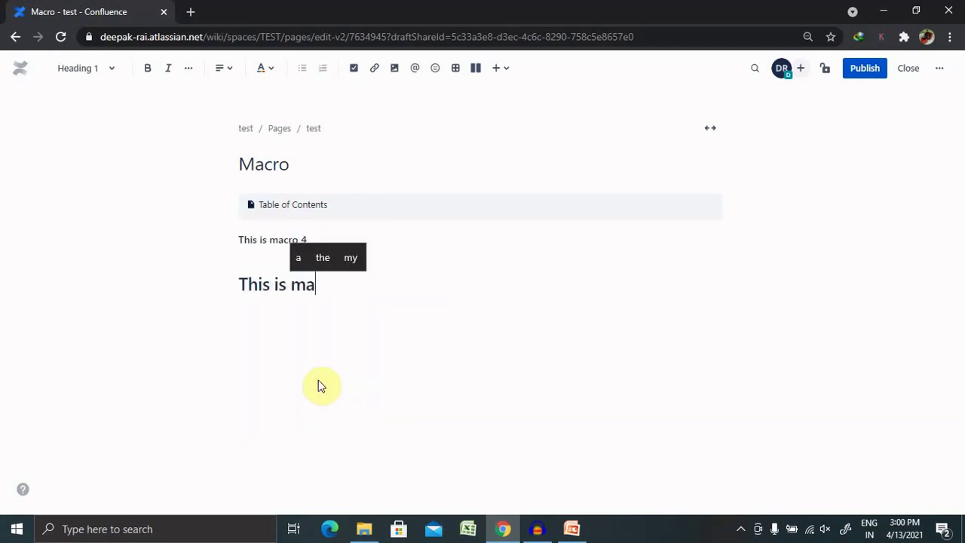
{"action": "type", "text": "cro 1"}
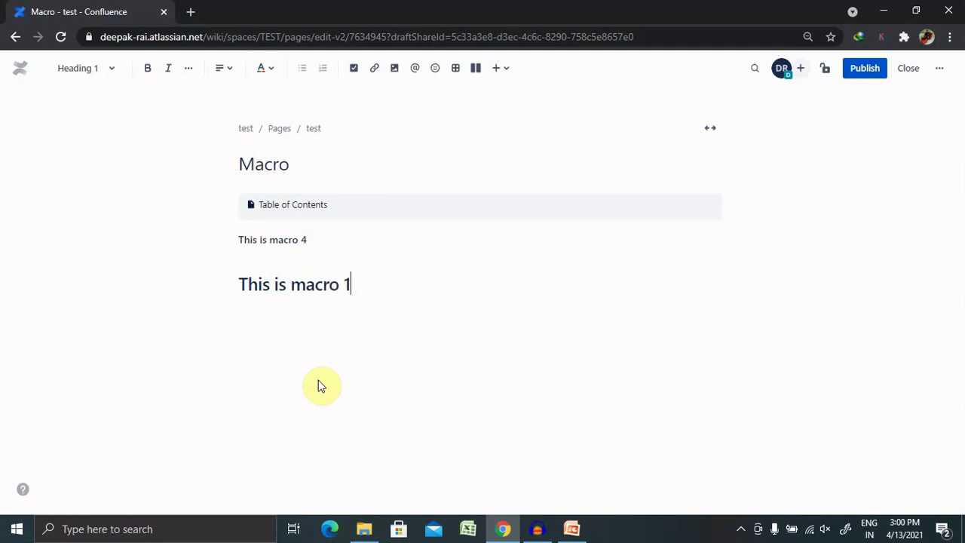
{"action": "key", "text": "Return"}
- Add a Heading 2 'This is macro 2' and select the three heading lines
{"action": "type", "text": "/"}
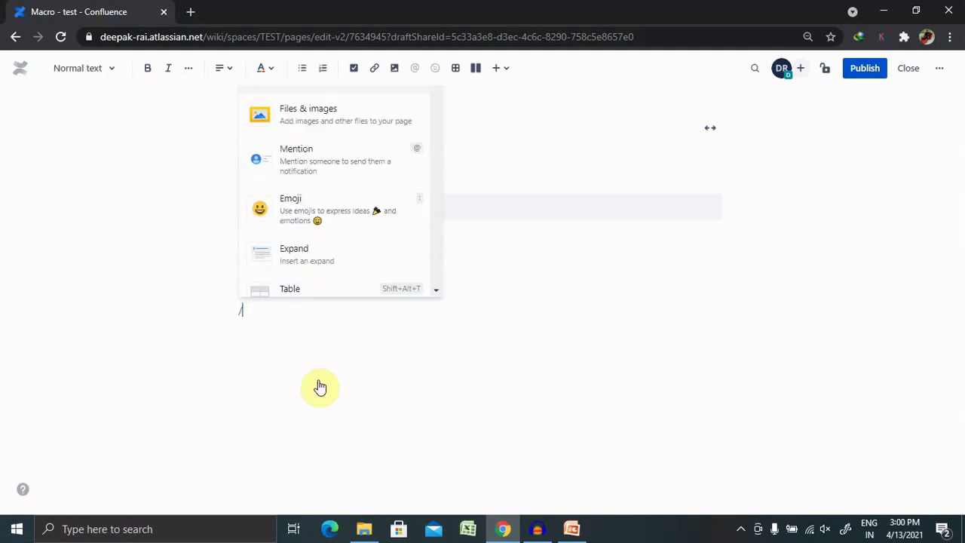
{"action": "type", "text": "header"}
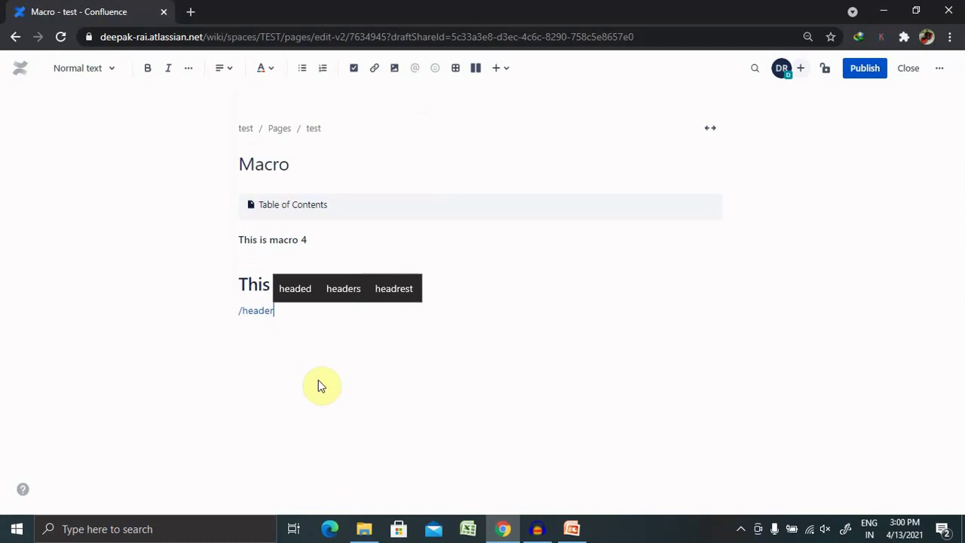
{"action": "key", "text": "BackSpace"}
{"action": "key", "text": "BackSpace"}
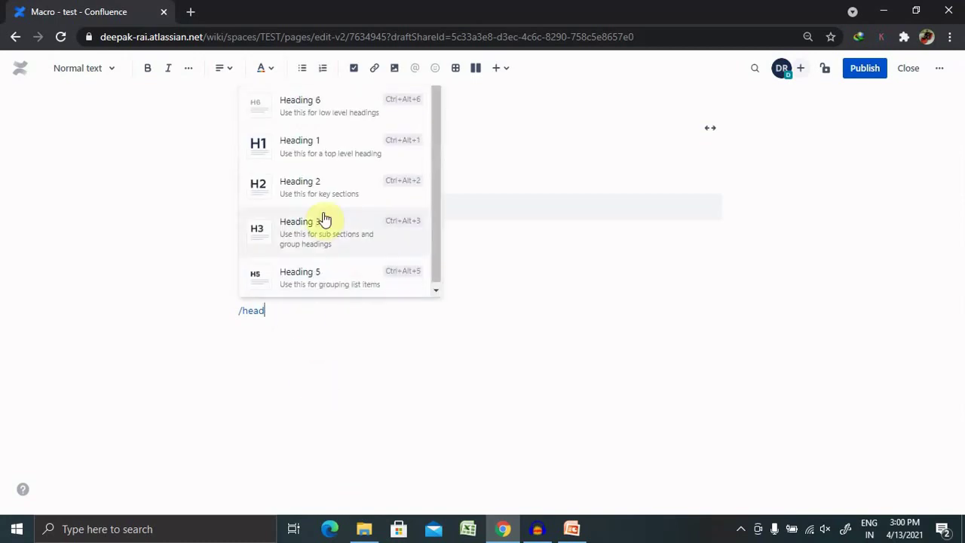
{"action": "left_click", "coordinate": [334, 188]}
{"action": "type", "text": "T"}
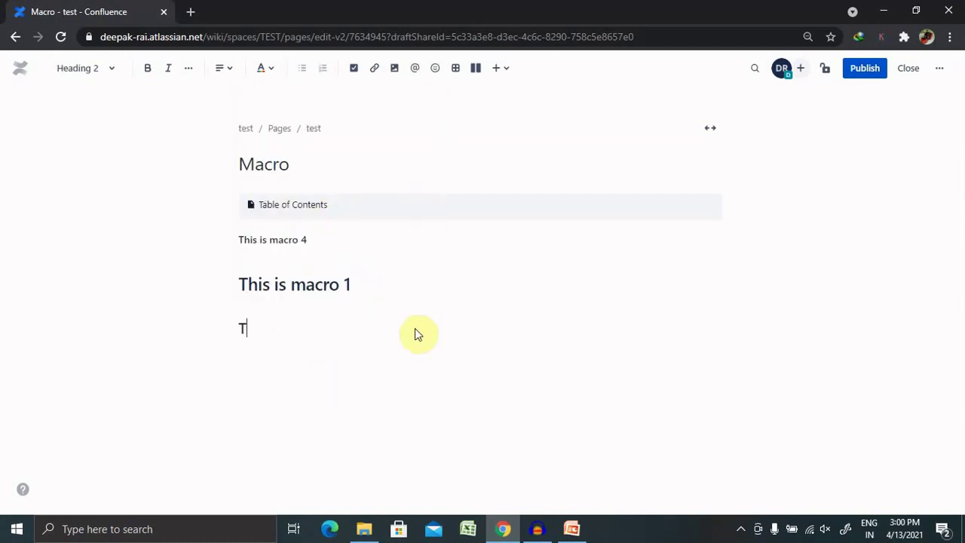
{"action": "type", "text": "his is mac"}
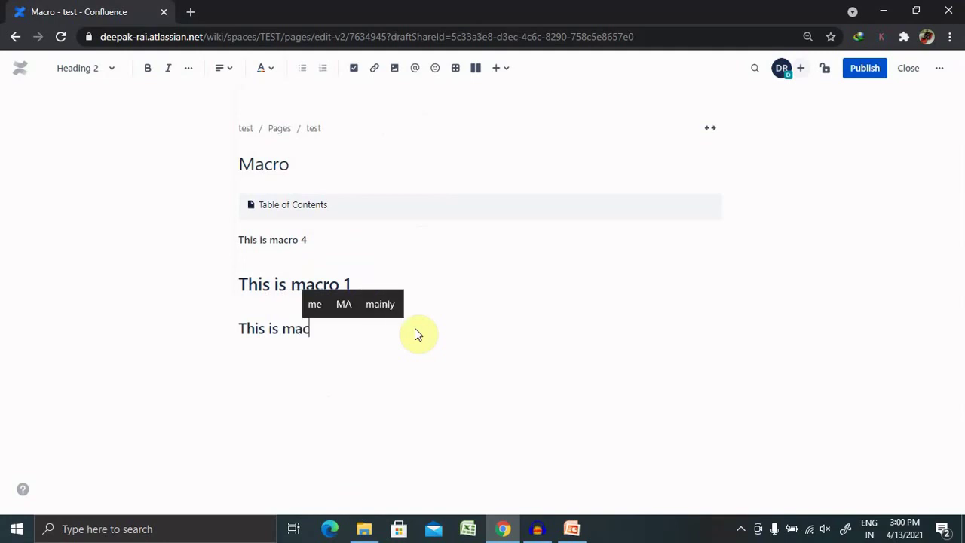
{"action": "type", "text": "ro 2"}
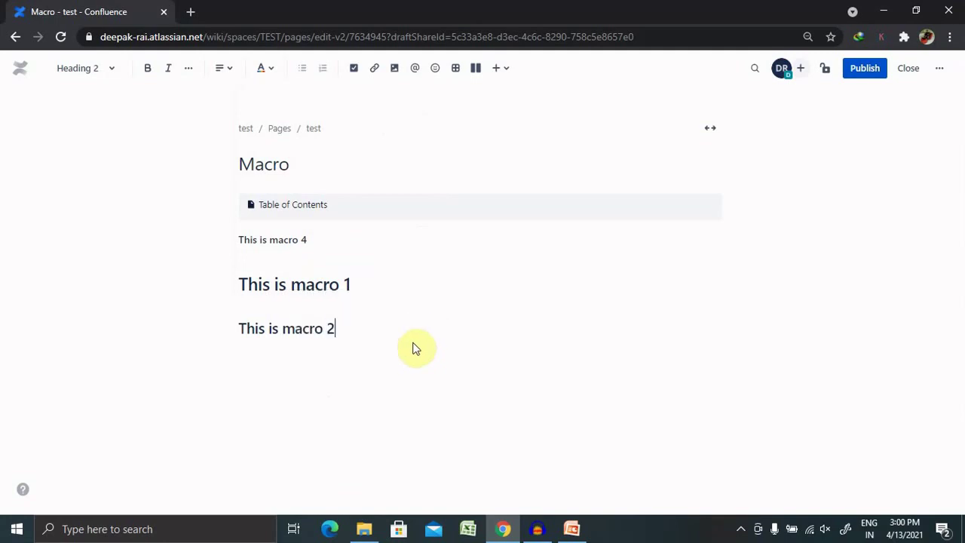
{"action": "key", "text": "Return"}
{"action": "left_click_drag", "start_coordinate": [346, 335], "coordinate": [232, 236]}
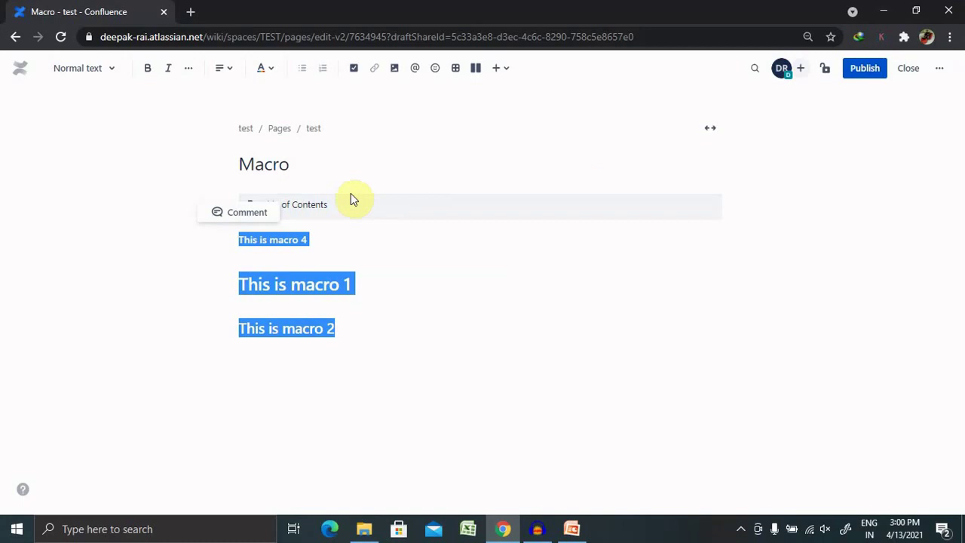
- Publish the page, with contents linking the three headings, and return to the editor
{"action": "left_click", "coordinate": [864, 68]}
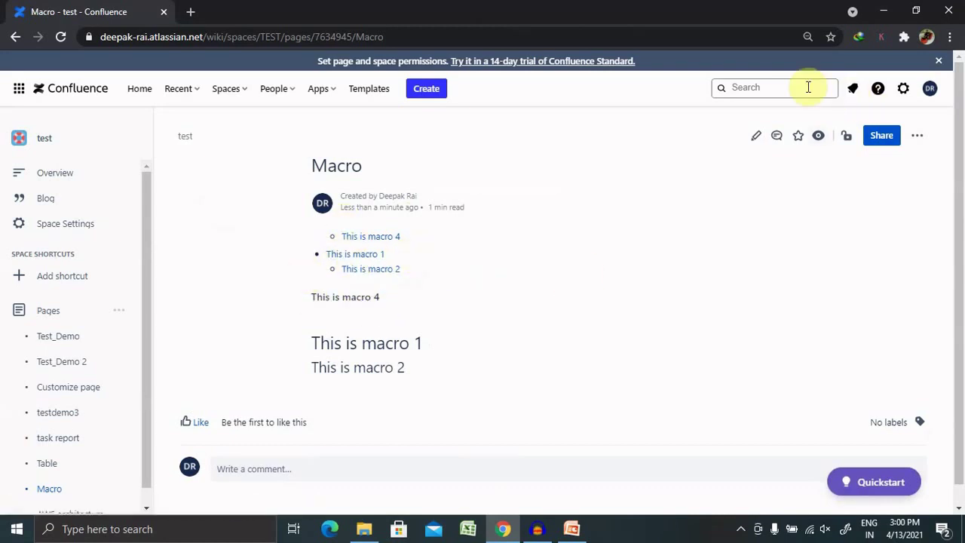
{"action": "left_click", "coordinate": [755, 137]}
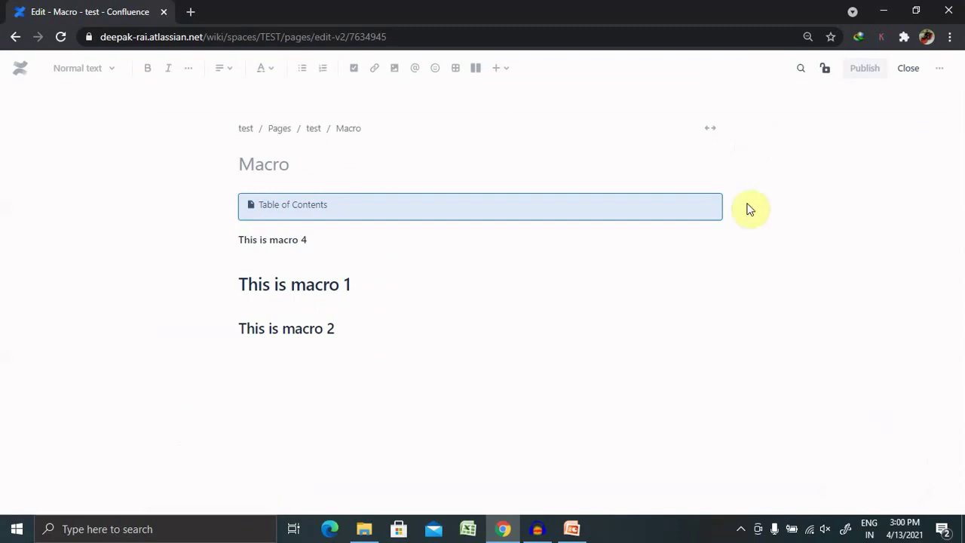
- Set the Table of Contents macro's Output Type to flat and save it
{"action": "left_click", "coordinate": [332, 204]}
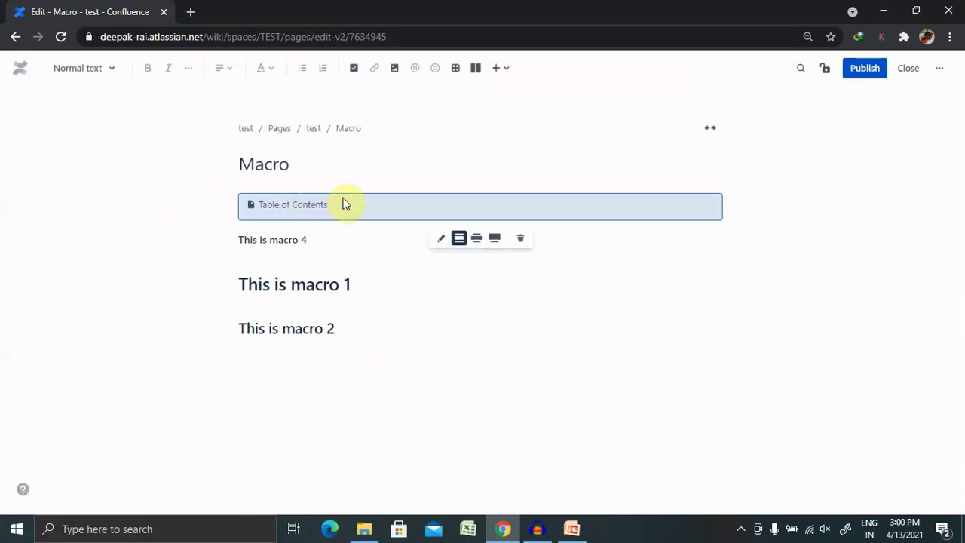
{"action": "left_click", "coordinate": [441, 240]}
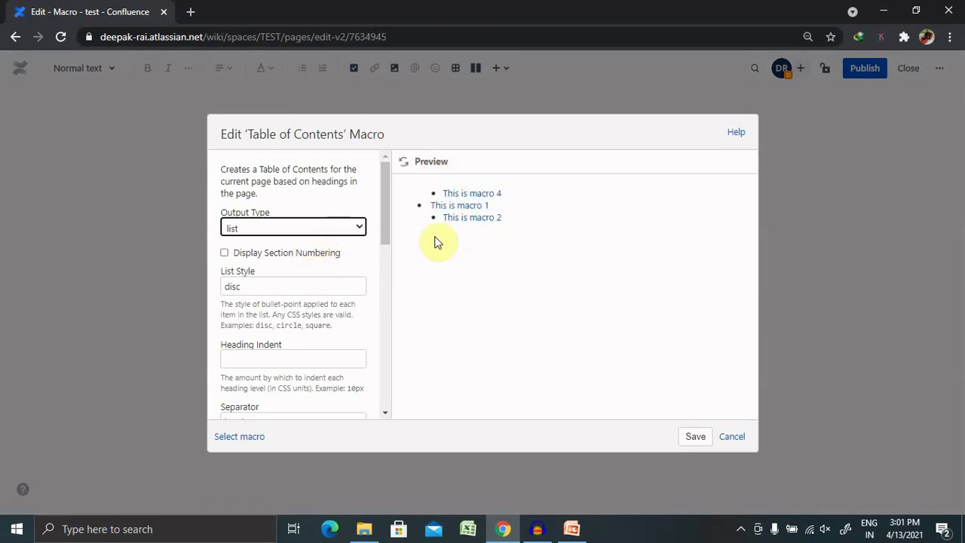
{"action": "left_click", "coordinate": [346, 227]}
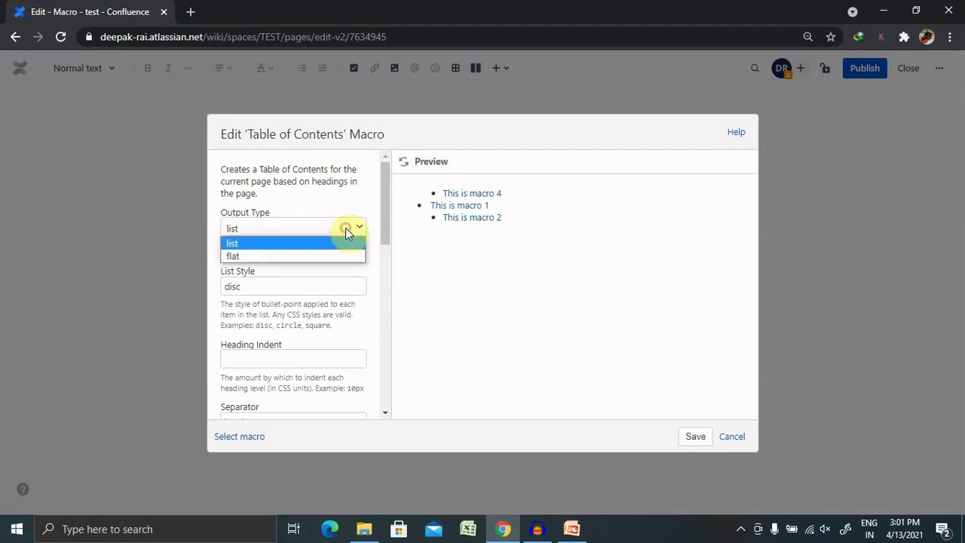
{"action": "left_click", "coordinate": [300, 256]}
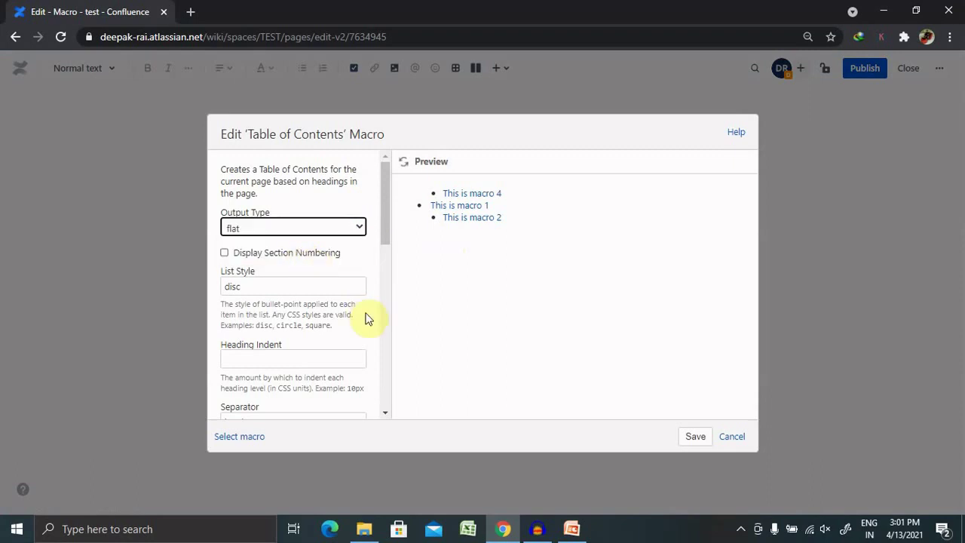
{"action": "left_click", "coordinate": [250, 287]}
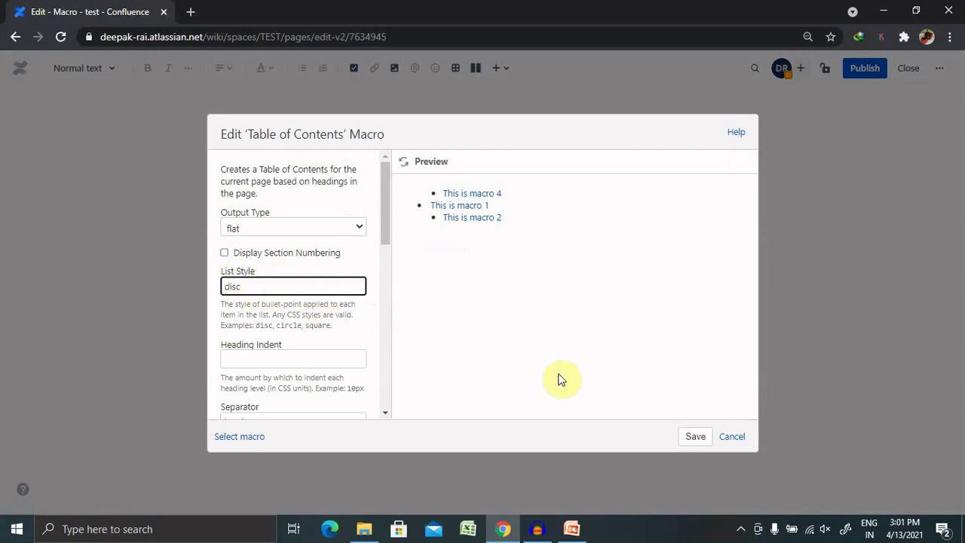
{"action": "left_click", "coordinate": [708, 443]}
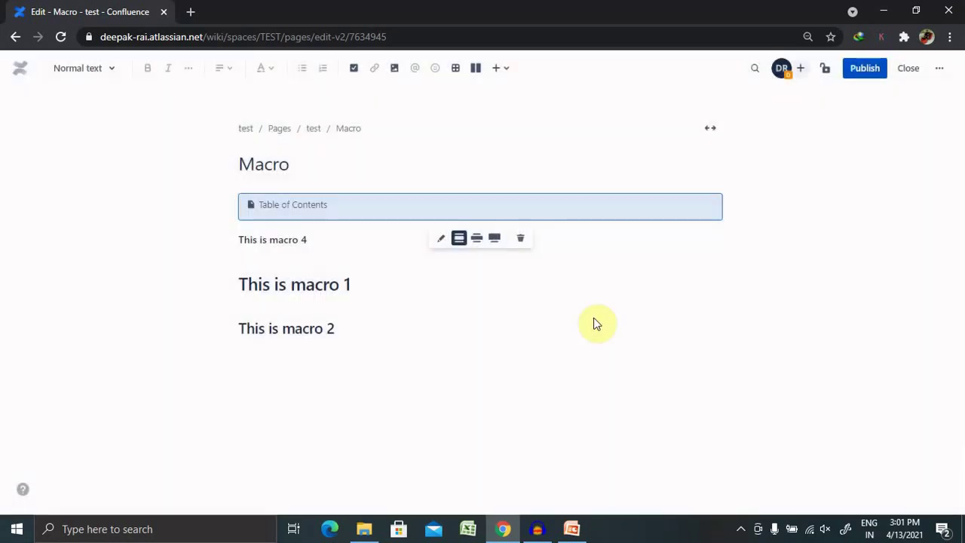
- Publish the page so the contents show as one flat line of bracketed links
{"action": "left_click", "coordinate": [873, 69]}
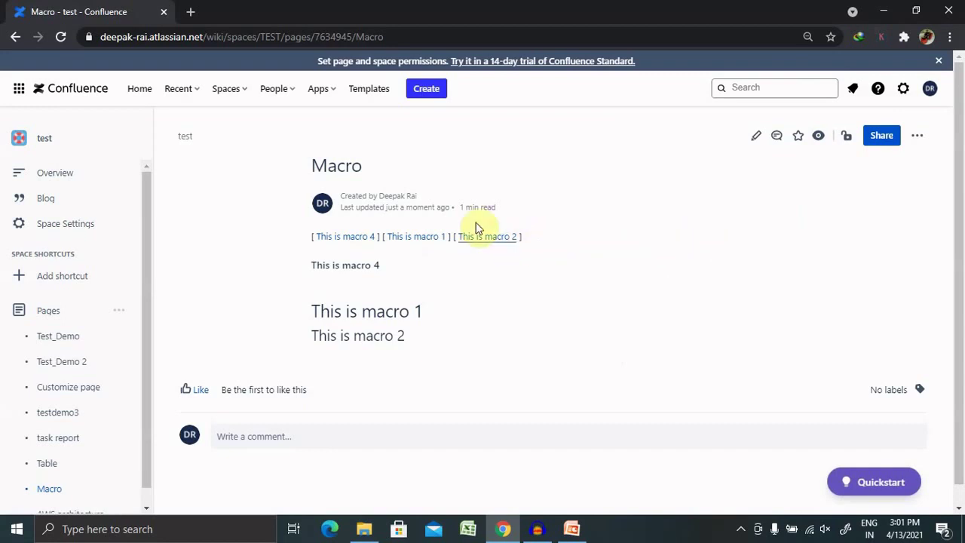
- Reopen the editor and switch the Table of Contents Output Type back to list
{"action": "left_click", "coordinate": [751, 139]}
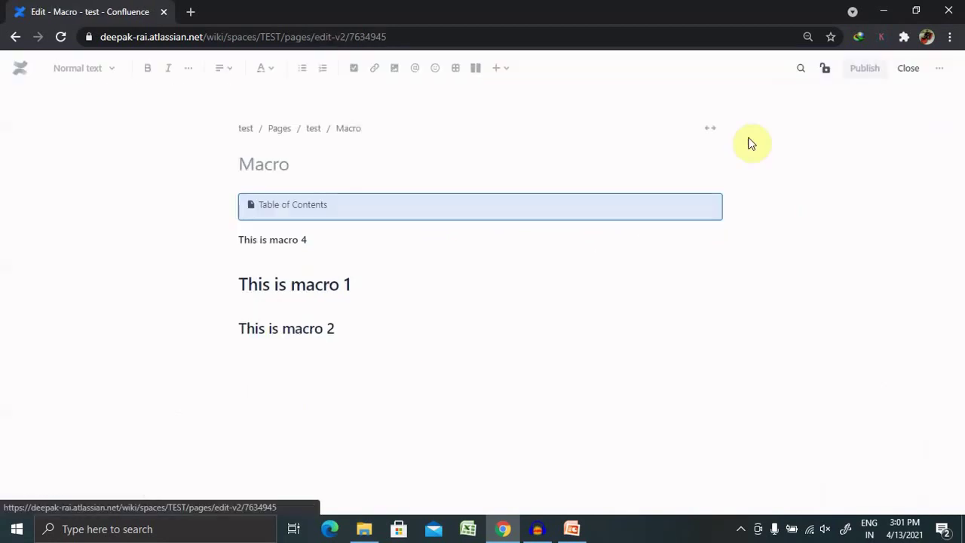
{"action": "left_click", "coordinate": [347, 202]}
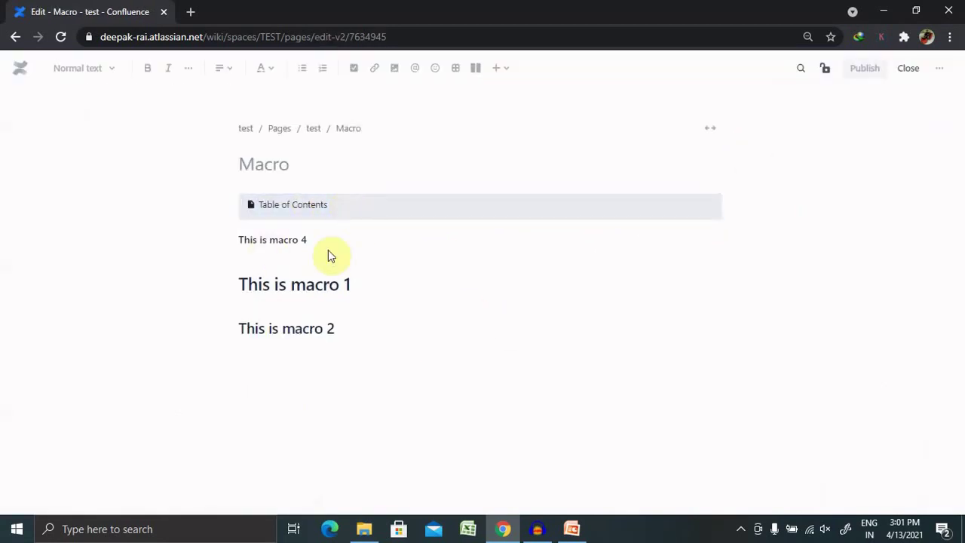
{"action": "left_click", "coordinate": [403, 205]}
{"action": "left_click", "coordinate": [442, 247]}
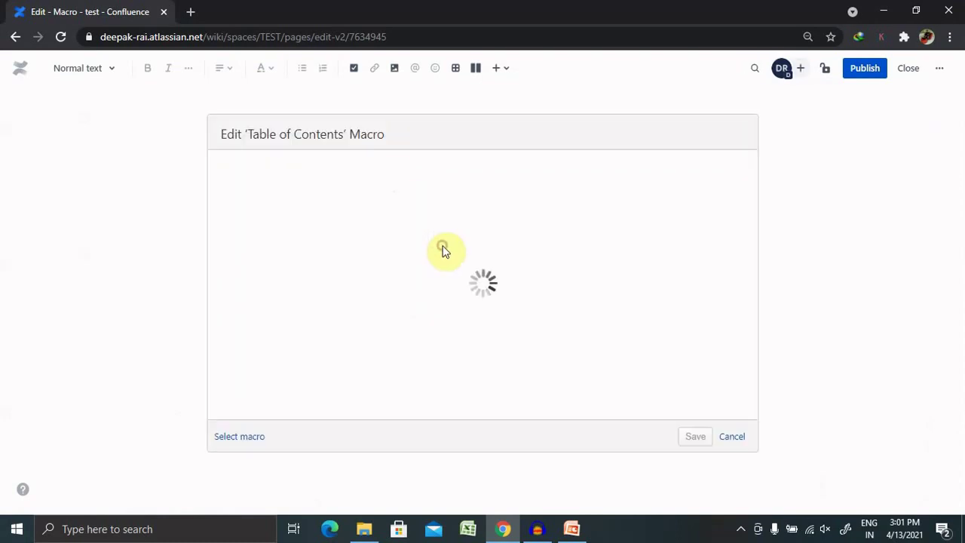
{"action": "left_click", "coordinate": [295, 227]}
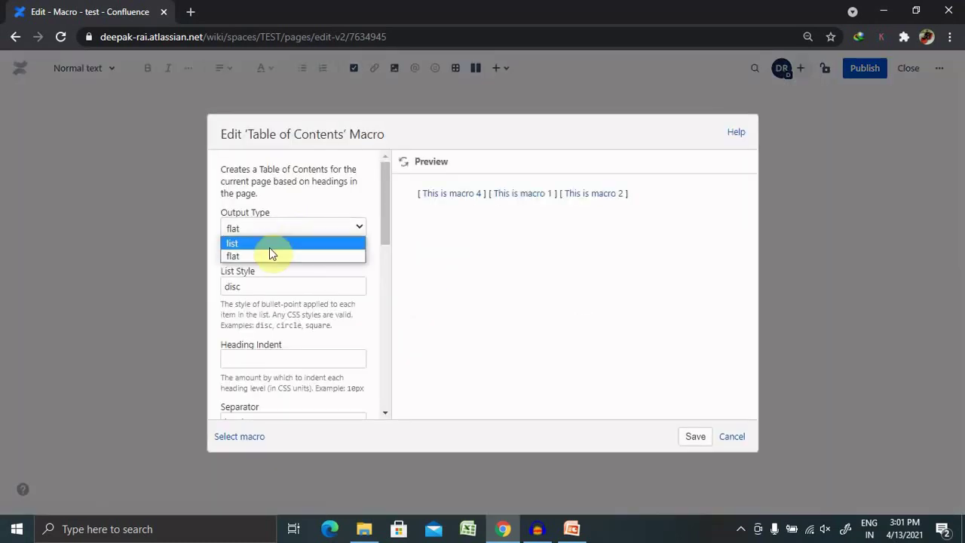
{"action": "left_click", "coordinate": [269, 244]}
- Set the List Style to 'arrow', save the macro, and publish the page
{"action": "left_click", "coordinate": [250, 287]}
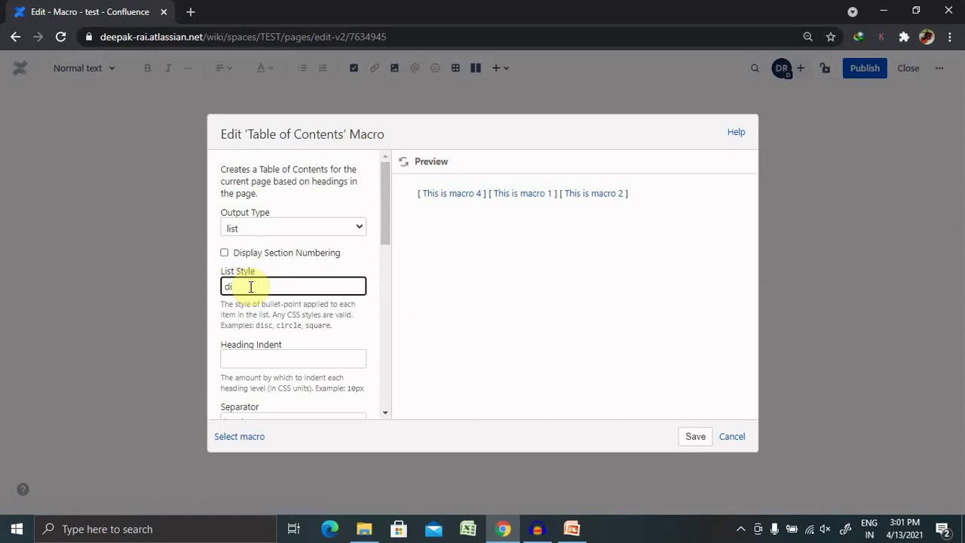
{"action": "type", "text": "c"}
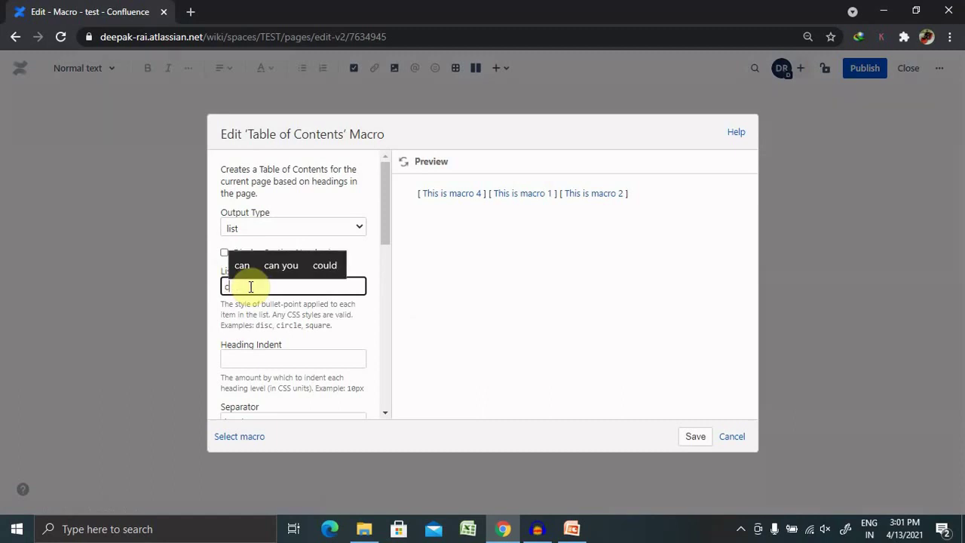
{"action": "key", "text": "BackSpace"}
{"action": "type", "text": "a"}
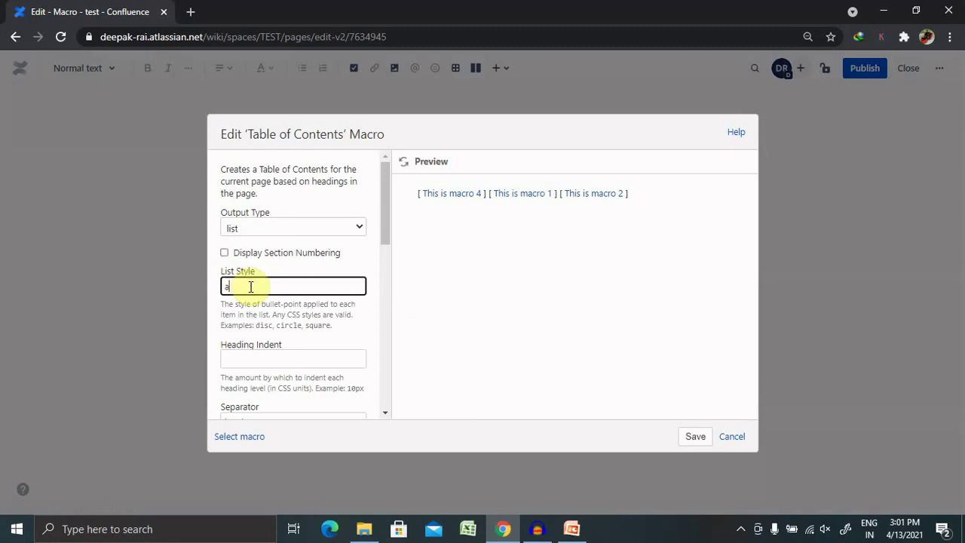
{"action": "type", "text": "rrow"}
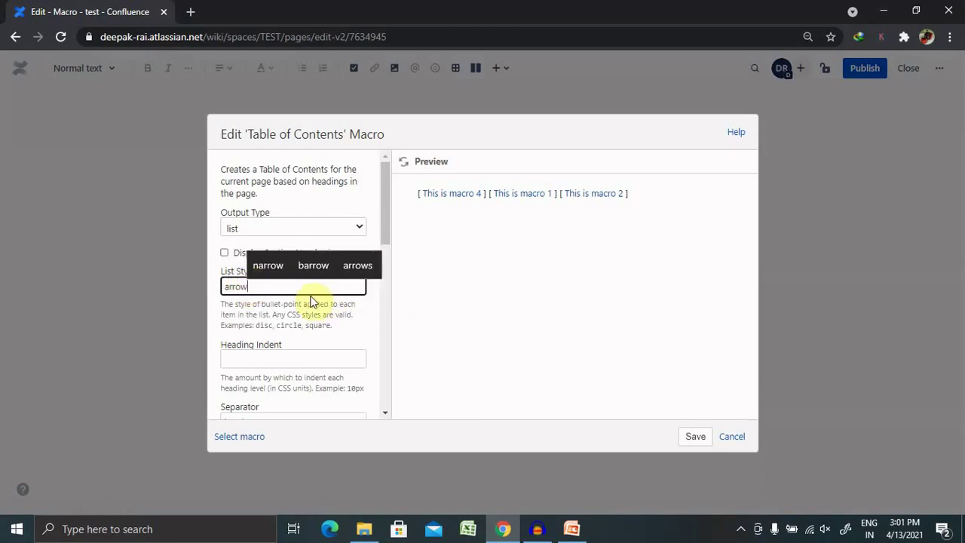
{"action": "left_click", "coordinate": [692, 437]}
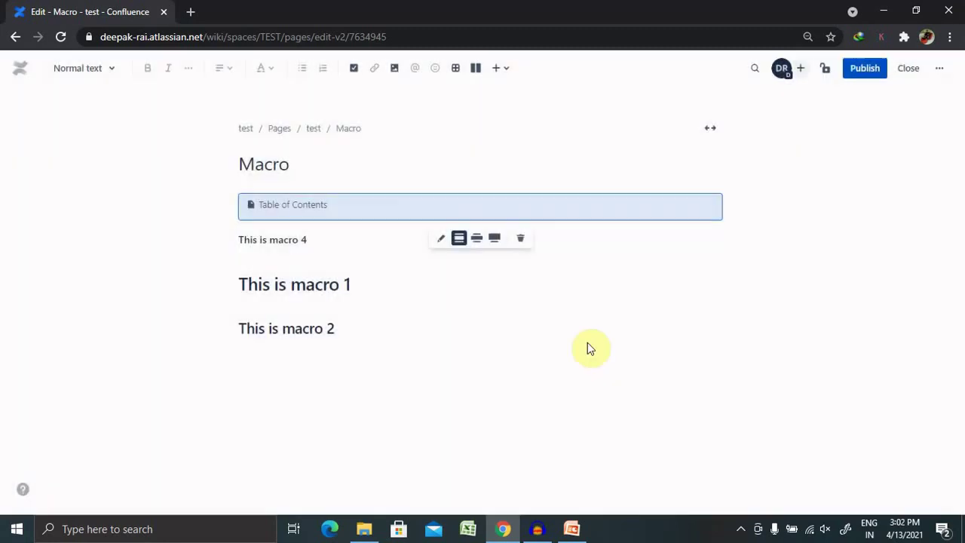
{"action": "left_click", "coordinate": [861, 75]}
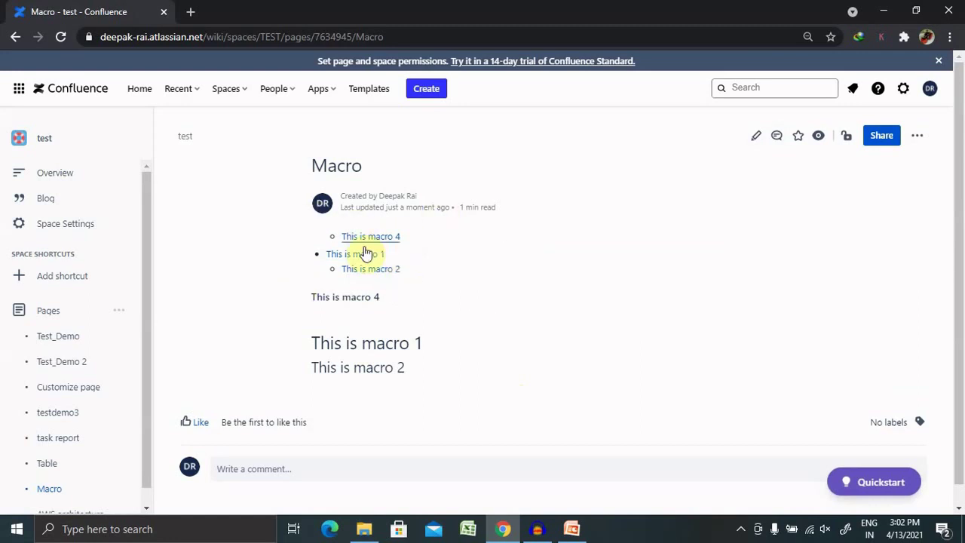
- Reopen the editor and replace the macro's List Style 'arrow' with 'square', then save
{"action": "left_click", "coordinate": [757, 137]}
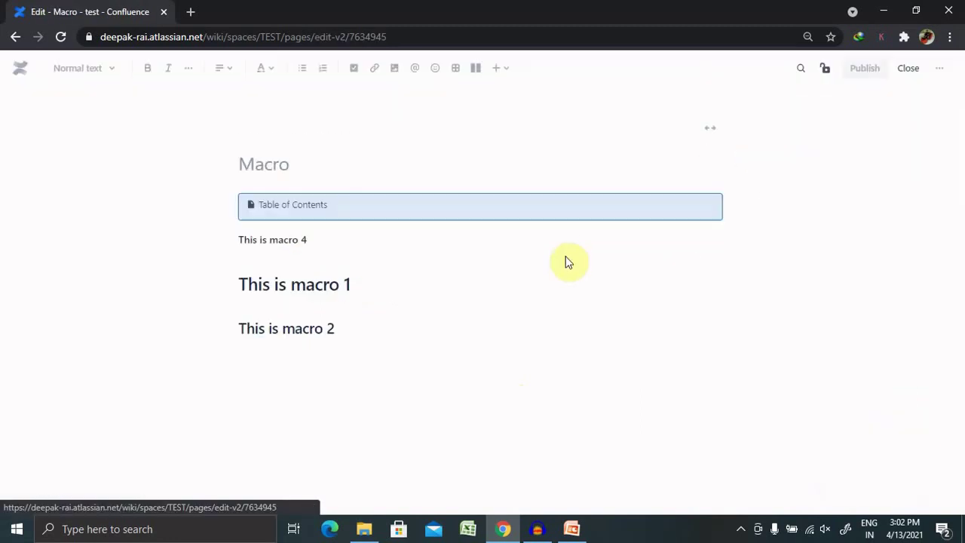
{"action": "left_click", "coordinate": [383, 214]}
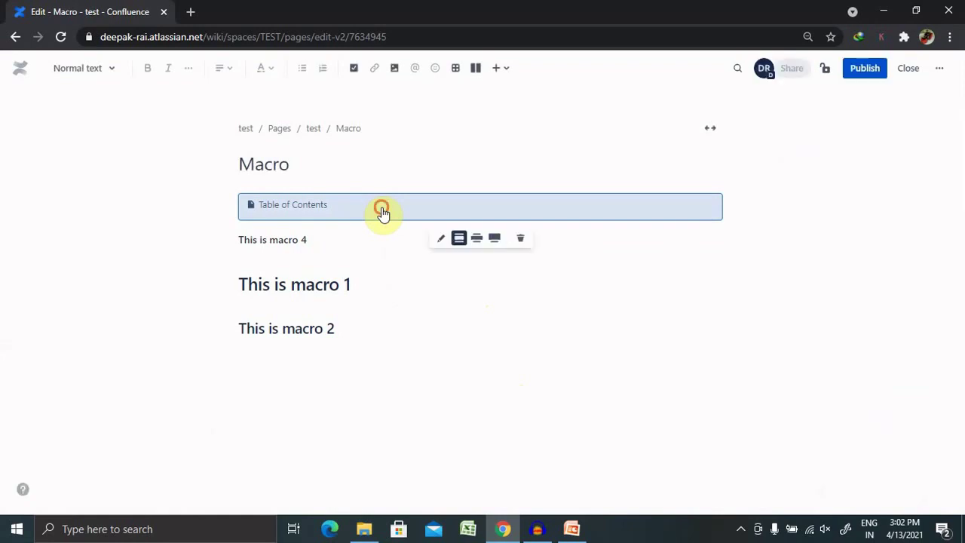
{"action": "left_click", "coordinate": [439, 239]}
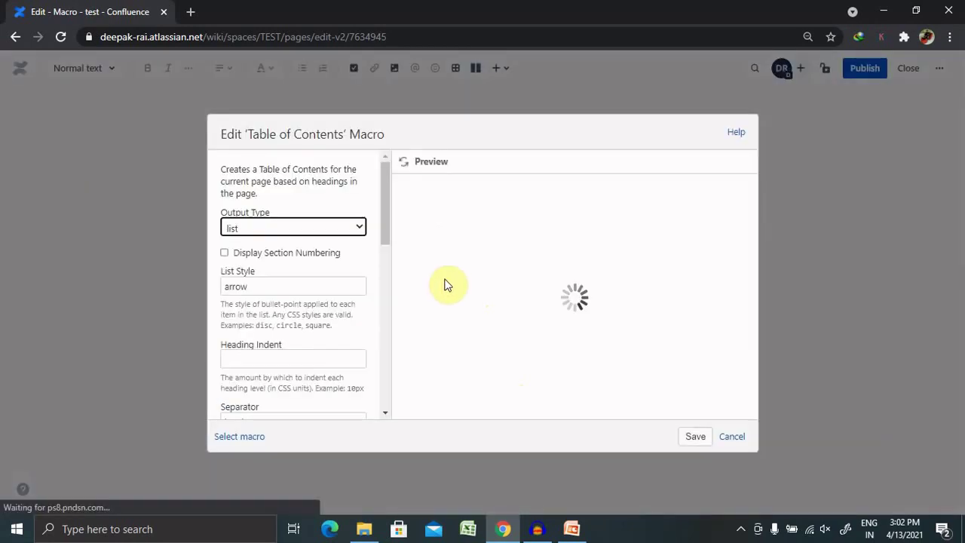
{"action": "left_click", "coordinate": [285, 283]}
{"action": "key", "text": "BackSpace"}
{"action": "key", "text": "BackSpace"}
{"action": "key", "text": "BackSpace"}
{"action": "key", "text": "BackSpace"}
{"action": "key", "text": "BackSpace"}
{"action": "type", "text": "s"}
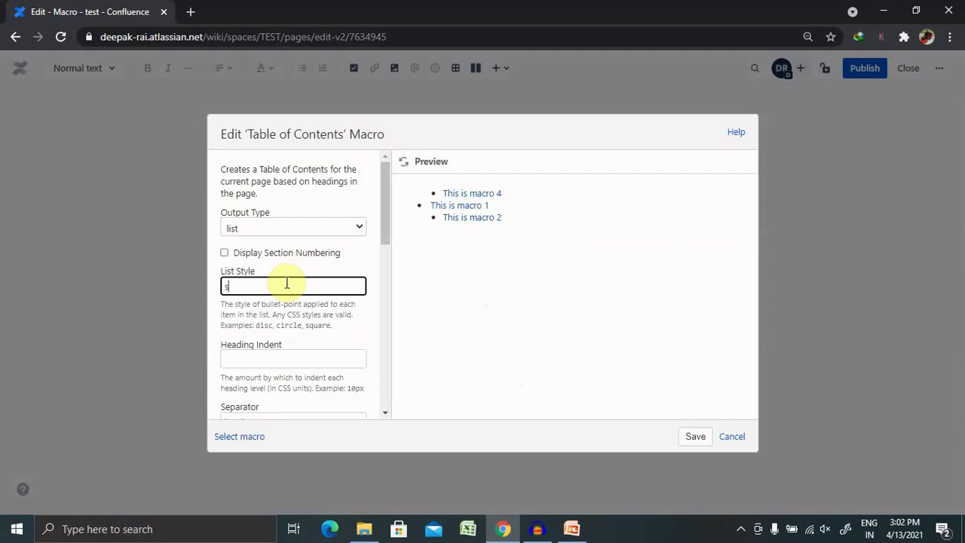
{"action": "type", "text": "quare"}
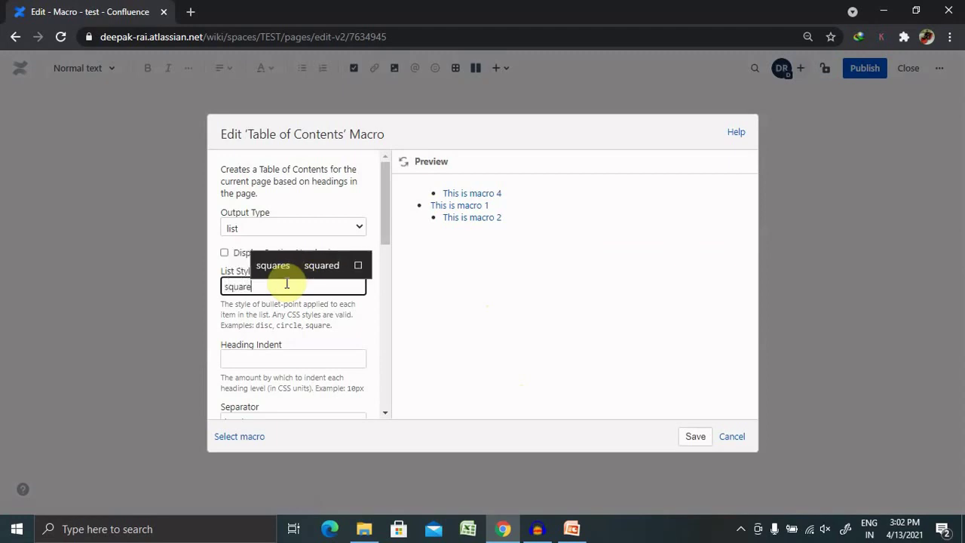
{"action": "left_click", "coordinate": [443, 329]}
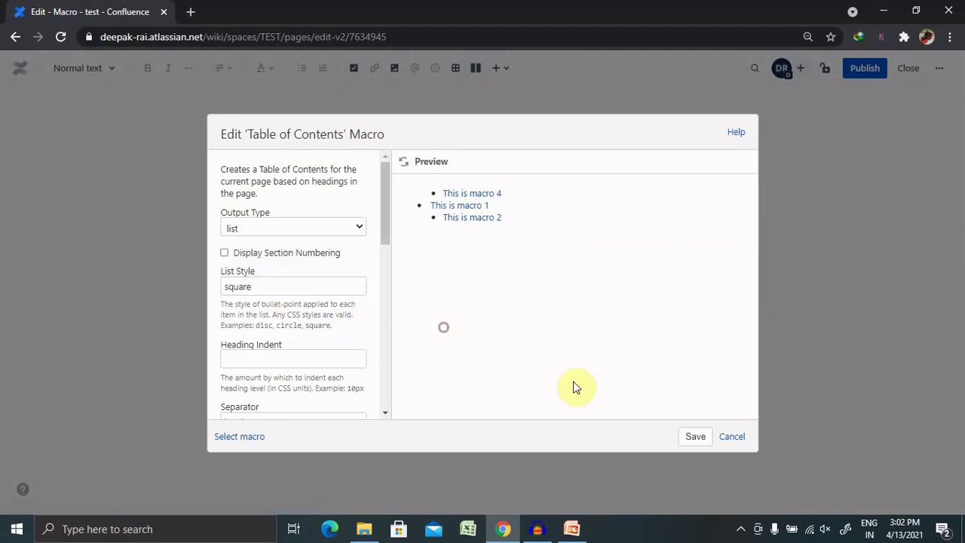
{"action": "left_click", "coordinate": [695, 437]}
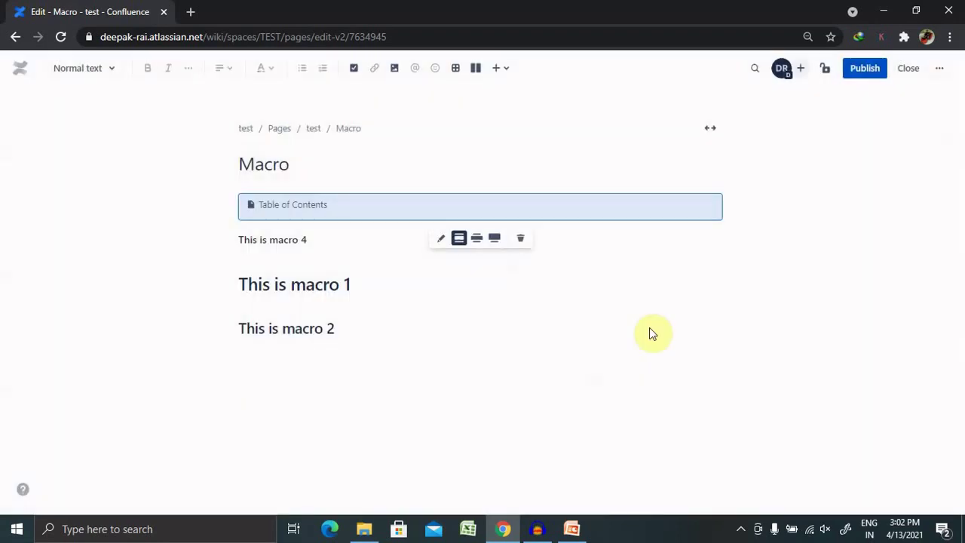
- Republish the page with square-bulleted contents links, then return to the editor
{"action": "left_click", "coordinate": [859, 68]}
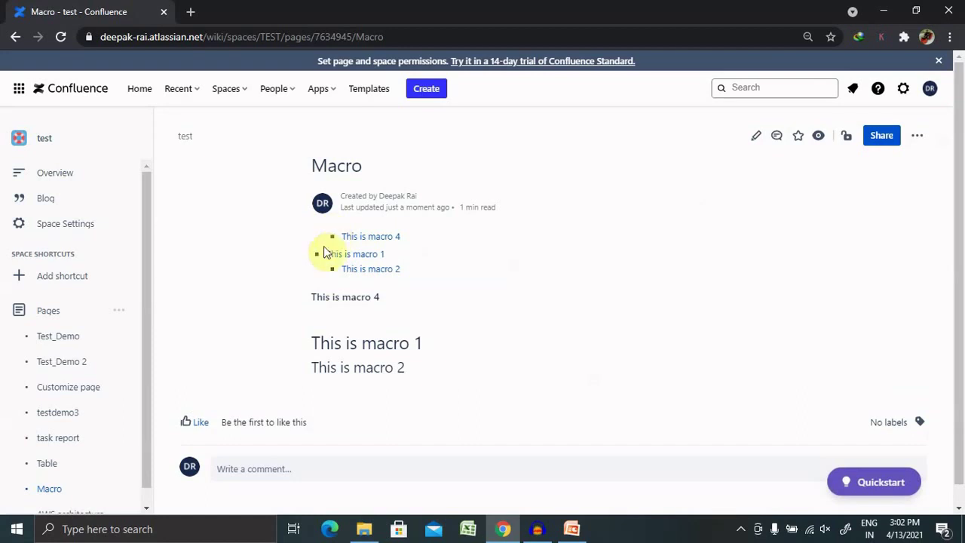
{"action": "left_click", "coordinate": [757, 137]}
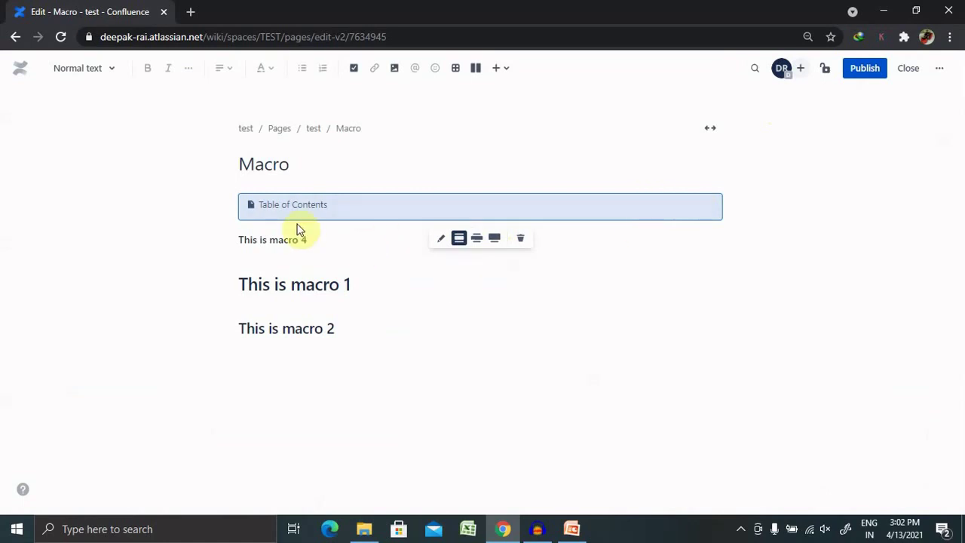
- Widen the Table of Contents macro to full width, then review and save its settings
{"action": "left_click", "coordinate": [476, 238]}
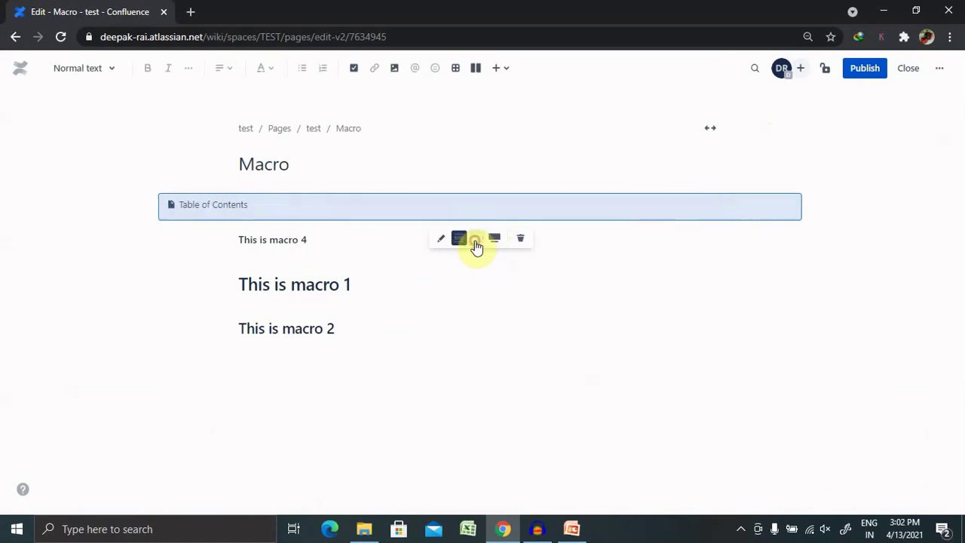
{"action": "left_click", "coordinate": [495, 240]}
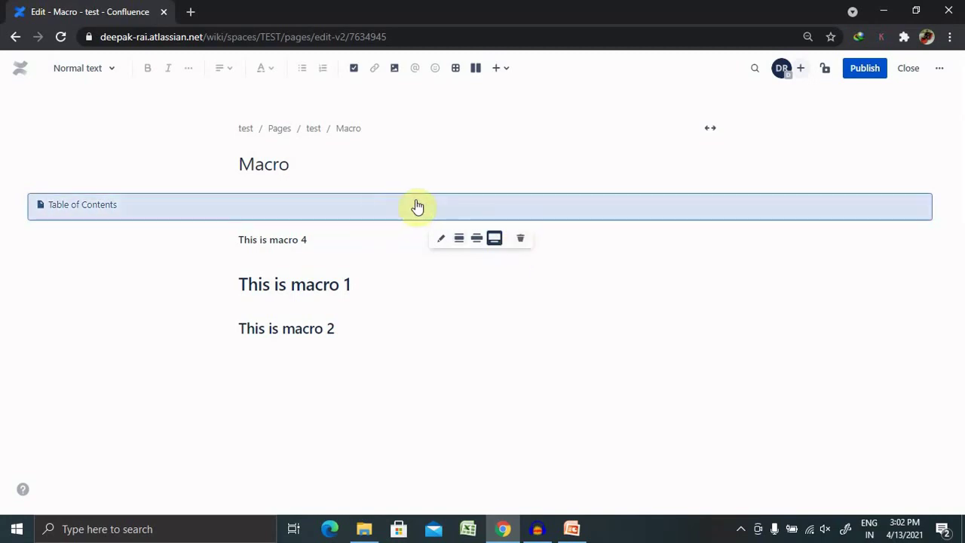
{"action": "left_click", "coordinate": [438, 239]}
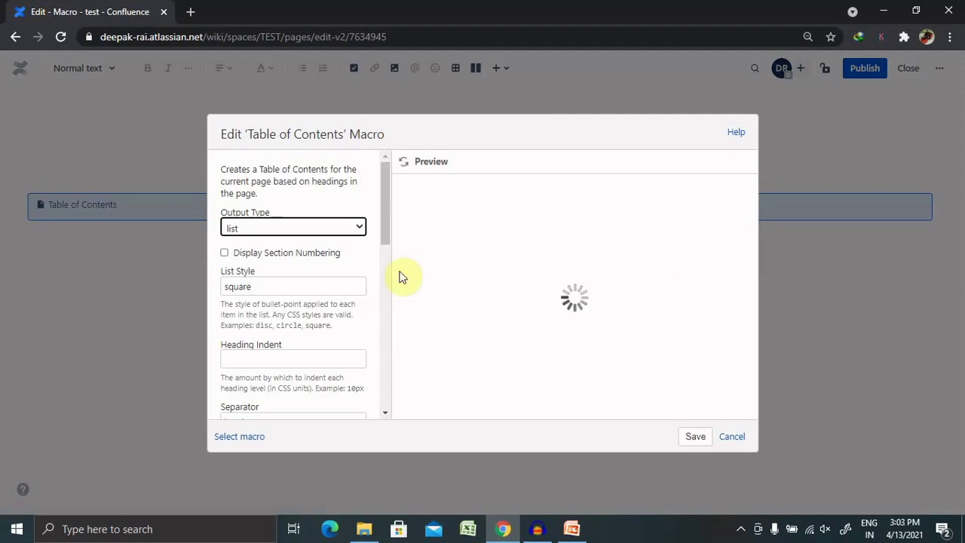
{"action": "left_click_drag", "start_coordinate": [386, 237], "coordinate": [387, 276]}
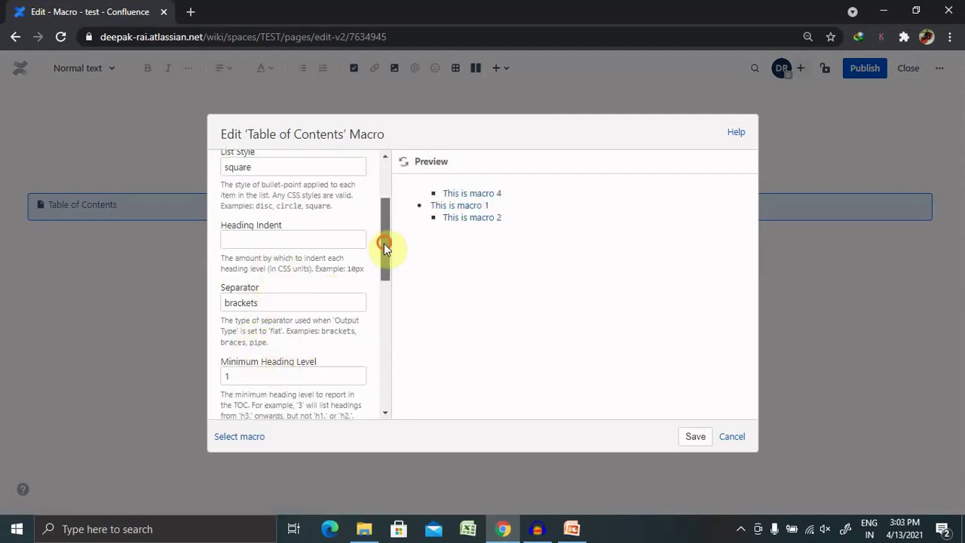
{"action": "left_click_drag", "start_coordinate": [384, 243], "coordinate": [400, 377]}
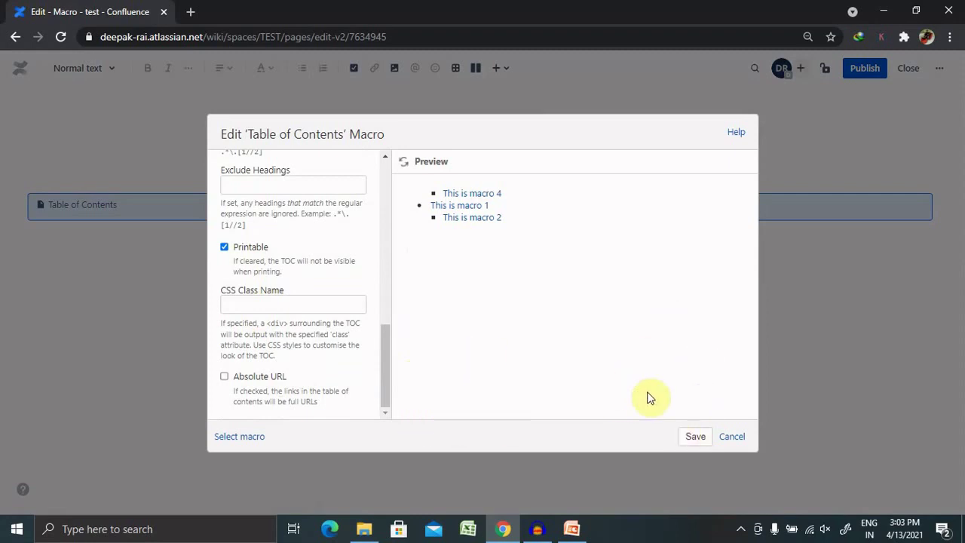
{"action": "left_click", "coordinate": [692, 437]}
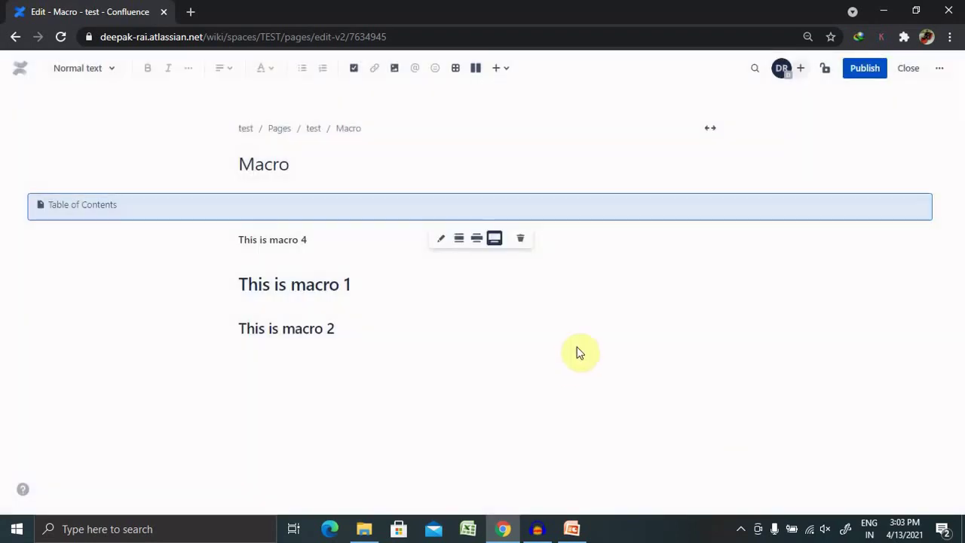
{"action": "left_click", "coordinate": [361, 389]}
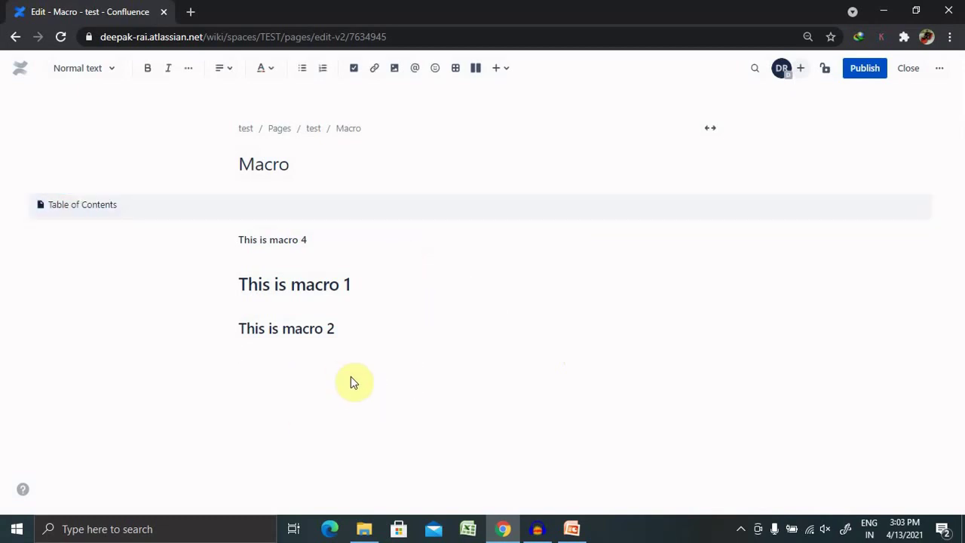
- Insert an Anchor macro named 'Test' below the This is macro 2 heading
{"action": "type", "text": "/"}
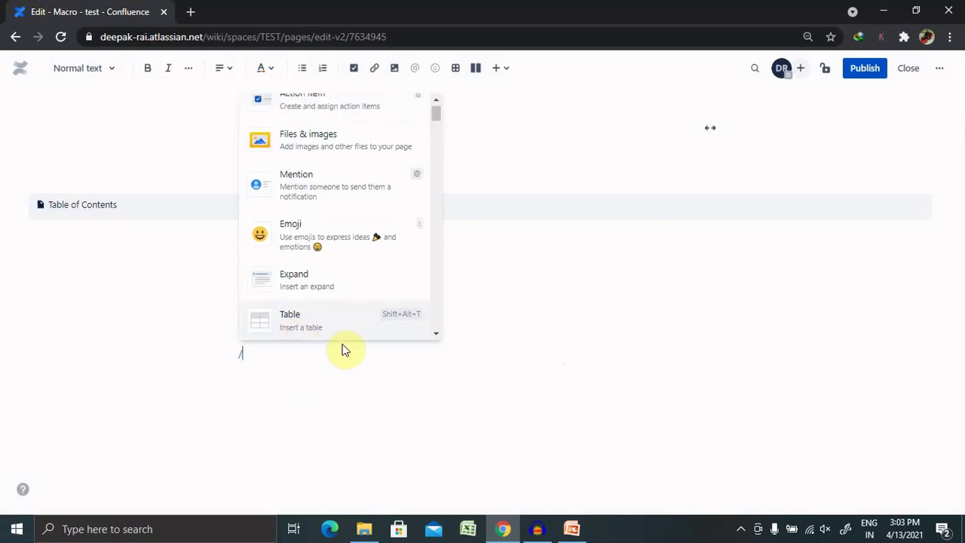
{"action": "type", "text": "ancho"}
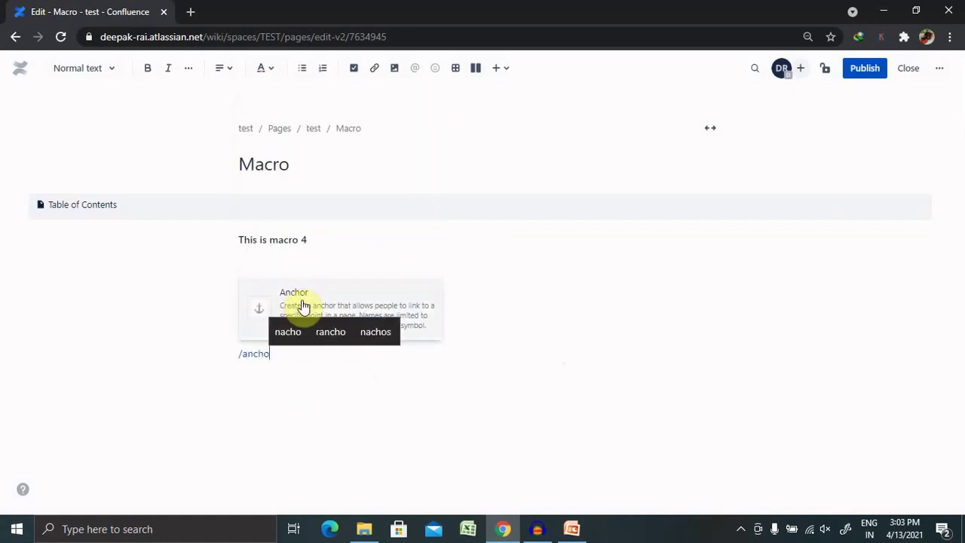
{"action": "left_click", "coordinate": [302, 306]}
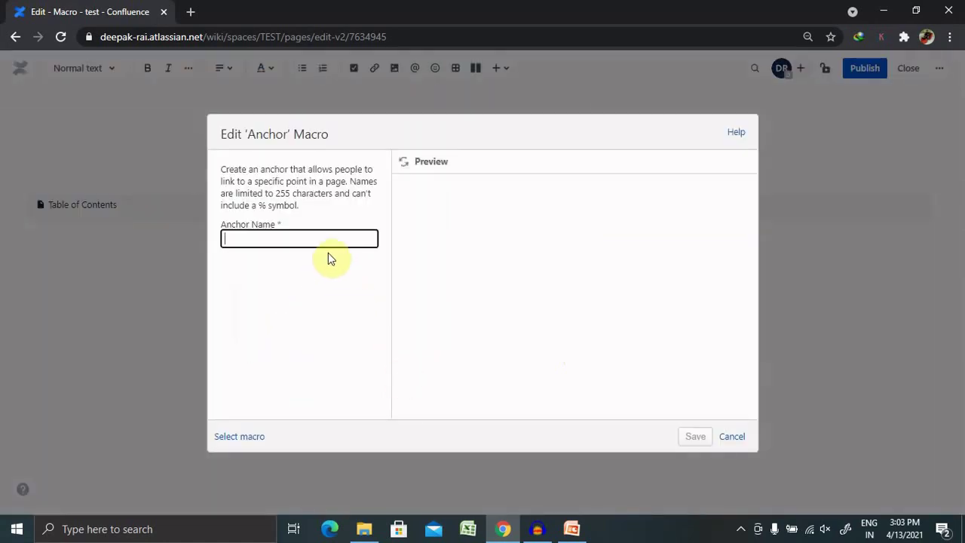
{"action": "type", "text": "Tes"}
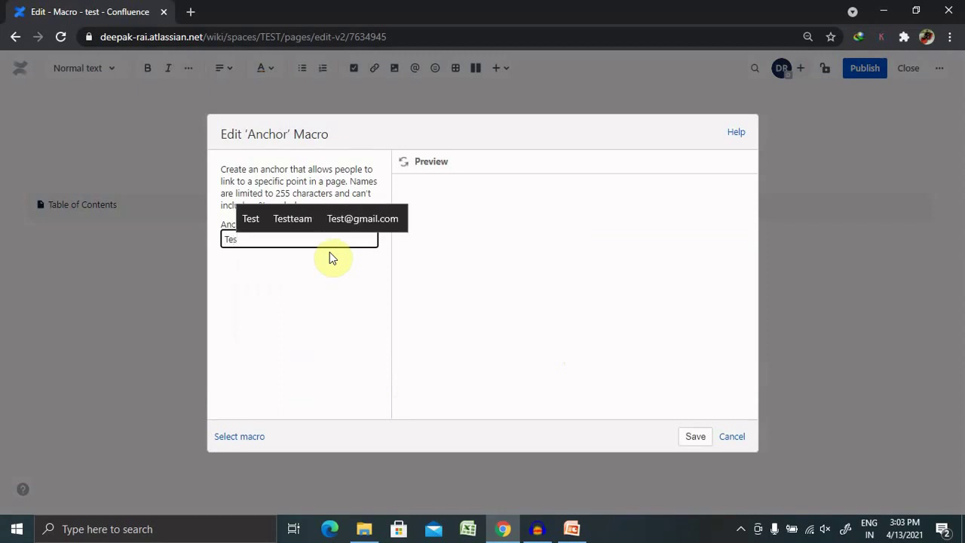
{"action": "type", "text": "t"}
{"action": "left_click", "coordinate": [694, 440]}
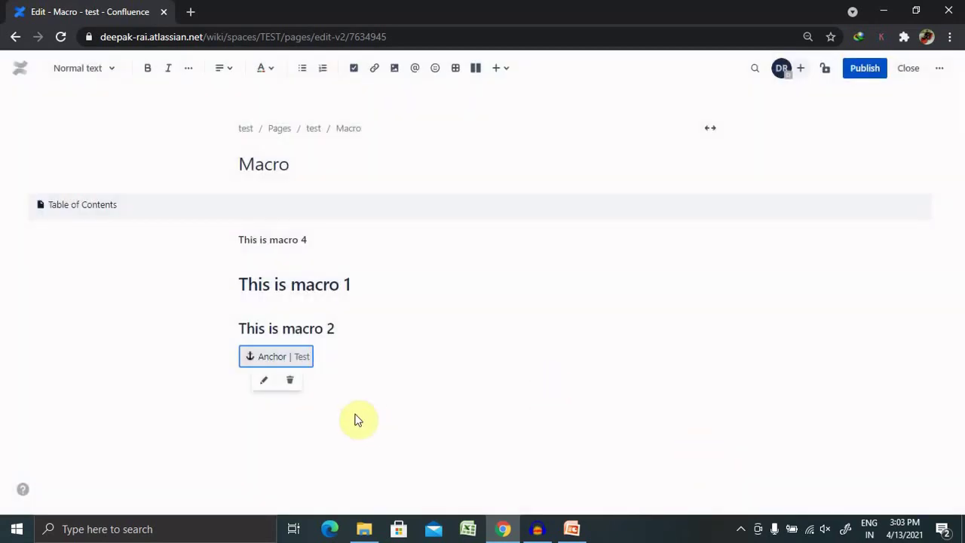
{"action": "left_click", "coordinate": [354, 413]}
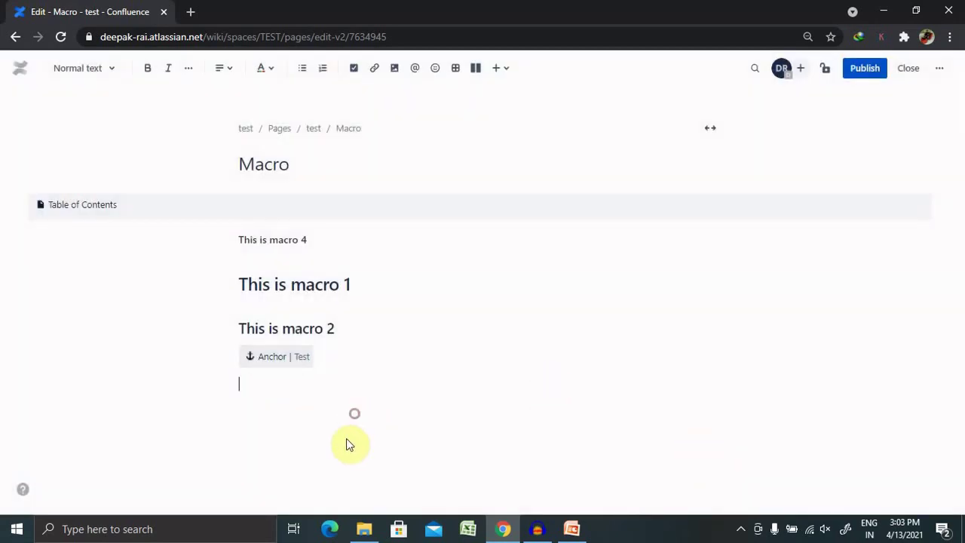
- Publish the Macro page with its full-width contents list and Test anchor
{"action": "left_click", "coordinate": [866, 69]}
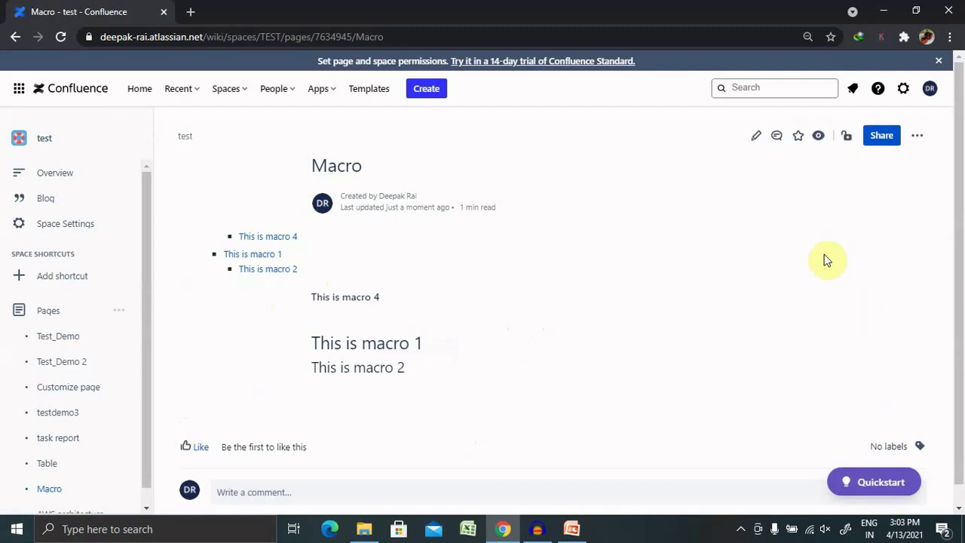
- Switch to PowerPoint and show slide 3, the closing Thank You slide
{"action": "left_click", "coordinate": [572, 527]}
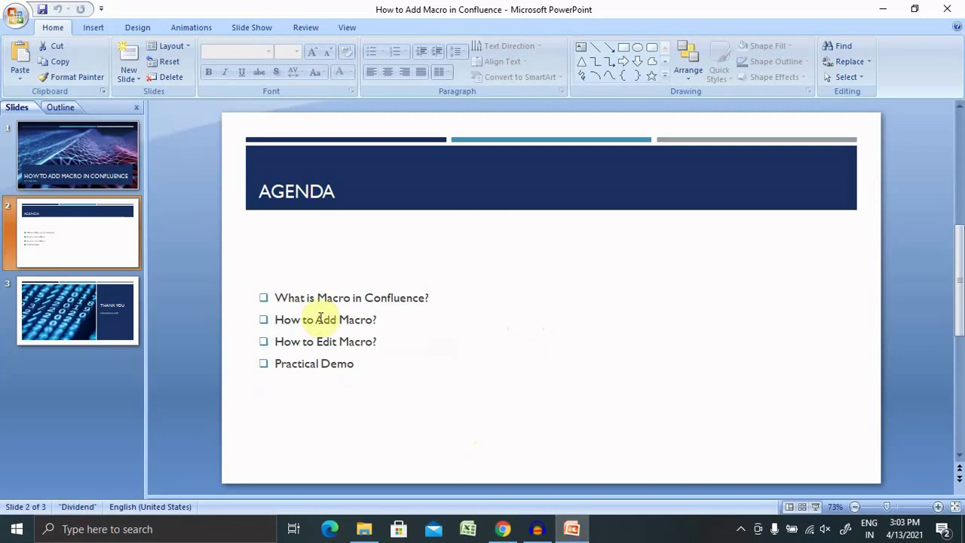
{"action": "left_click", "coordinate": [134, 330]}
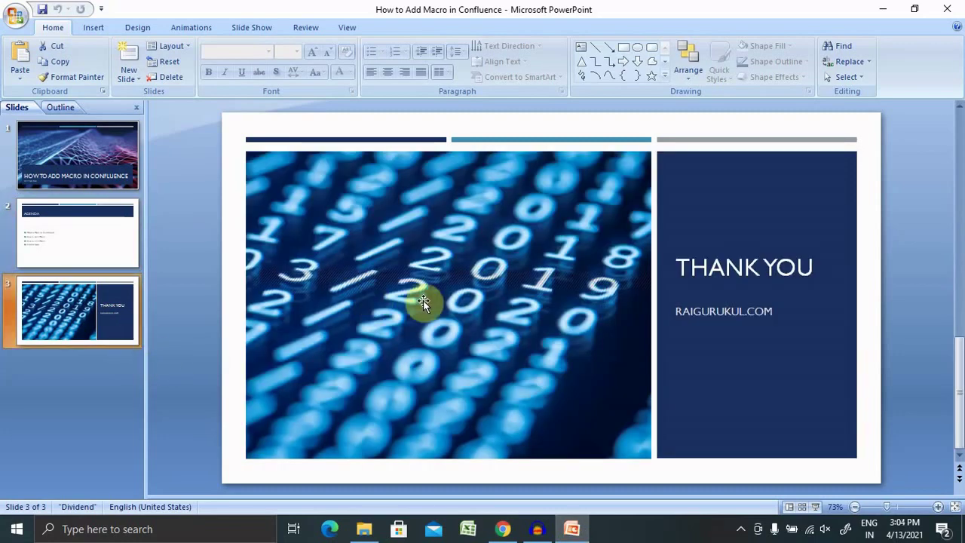